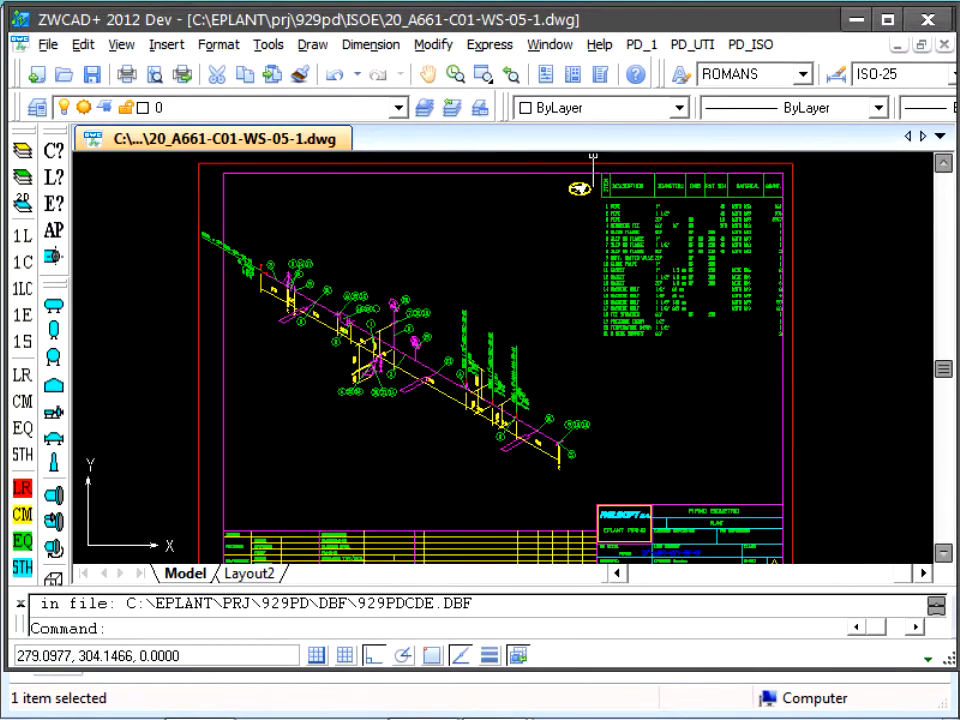
Step: Start the isometric material take-off (MTO) and delete the existing elements on the MTO_ISO layer
{"action": "left_click", "coordinate": [744, 45]}
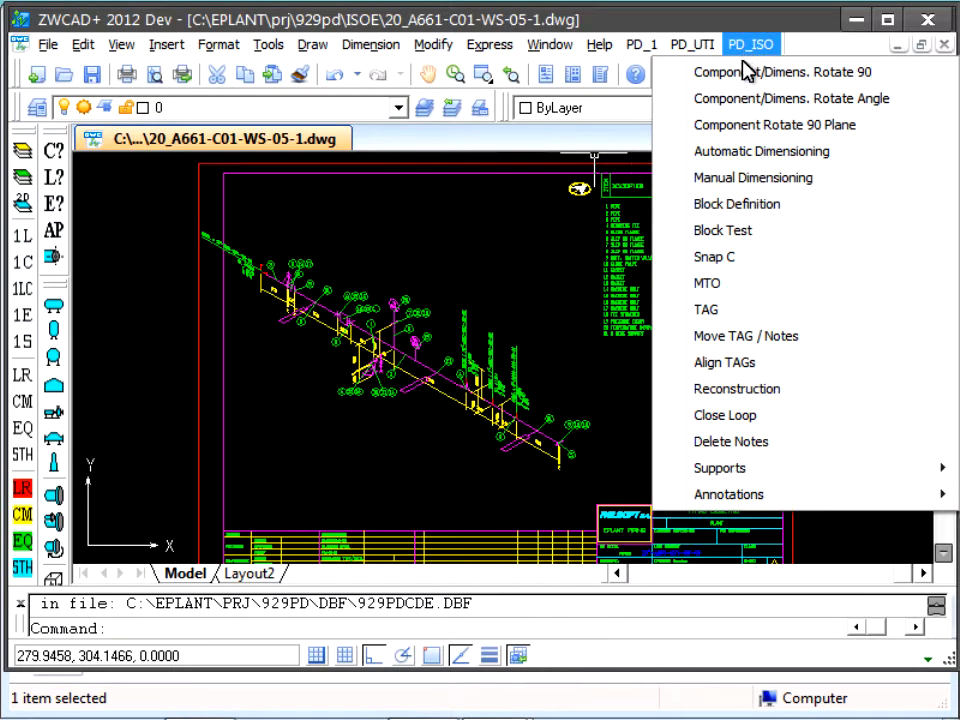
{"action": "left_click", "coordinate": [707, 288]}
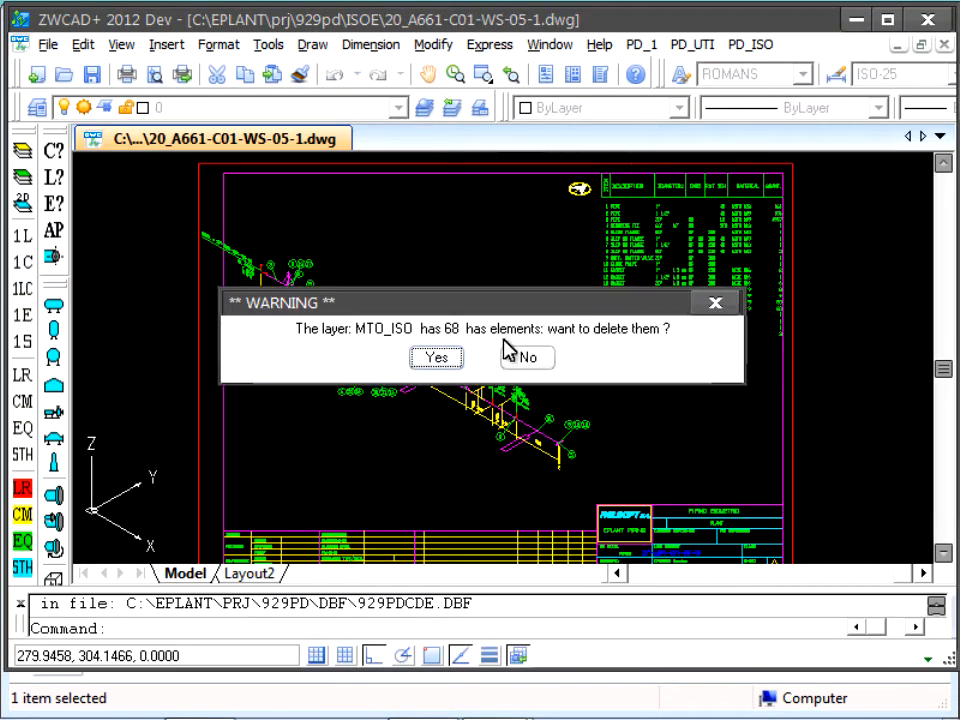
{"action": "left_click", "coordinate": [449, 364]}
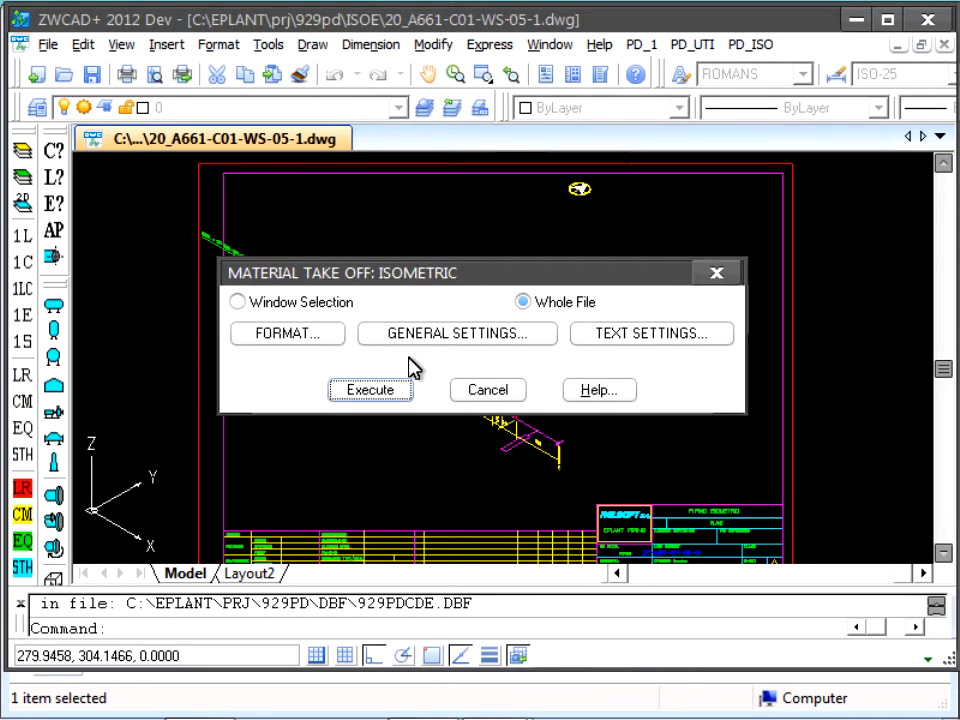
Step: Examine the position and width settings of the used fields in the take-off format definition, from Item to Quantity/Length
{"action": "left_click", "coordinate": [322, 336]}
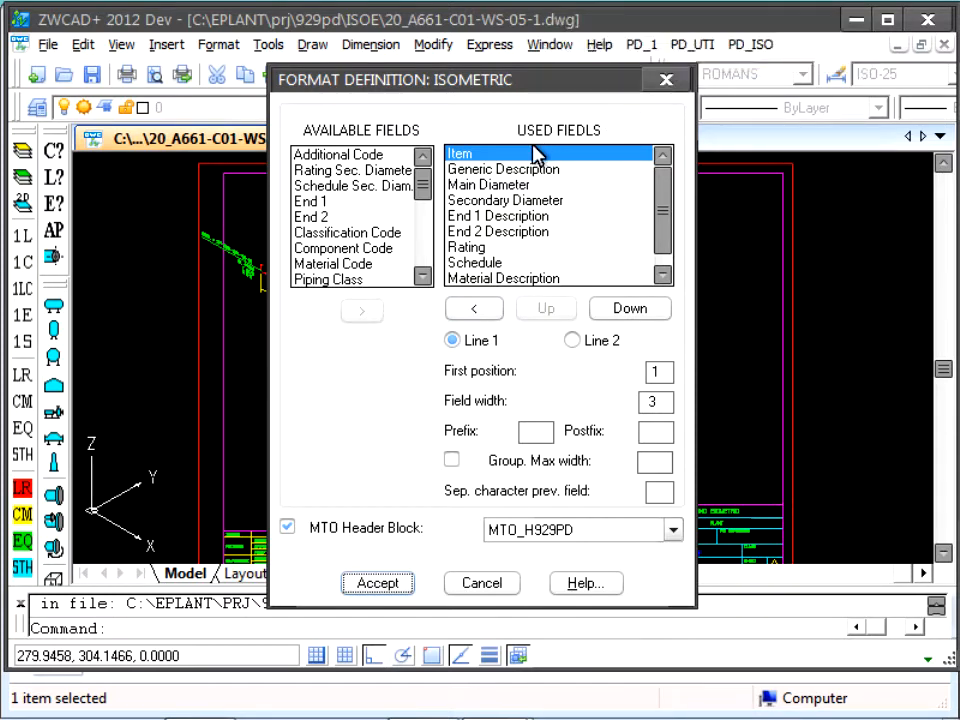
{"action": "left_click", "coordinate": [527, 170]}
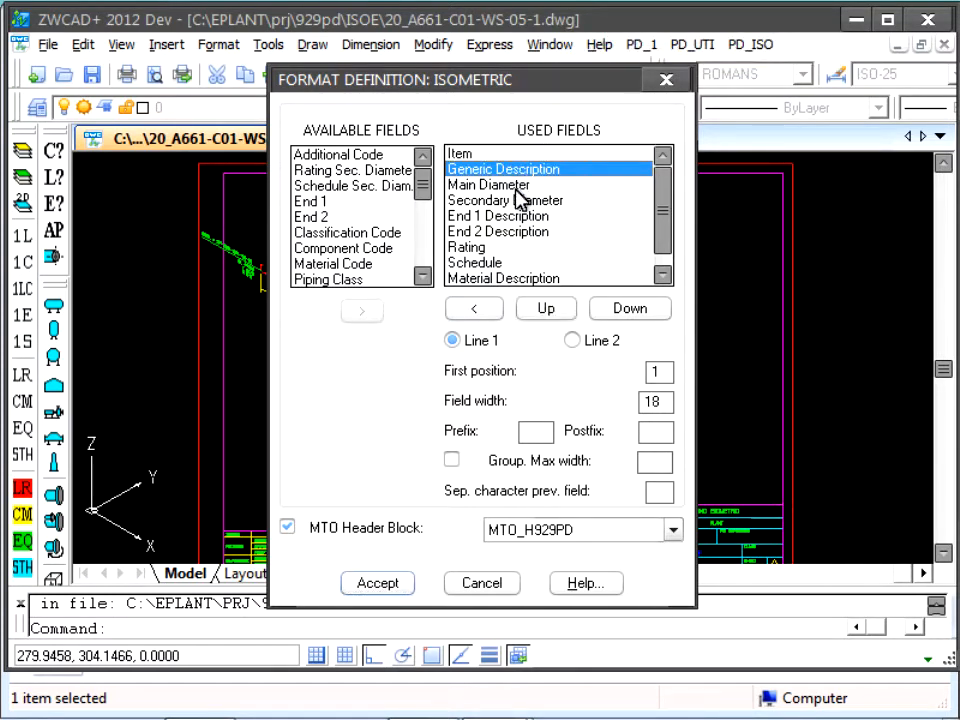
{"action": "left_click", "coordinate": [510, 185]}
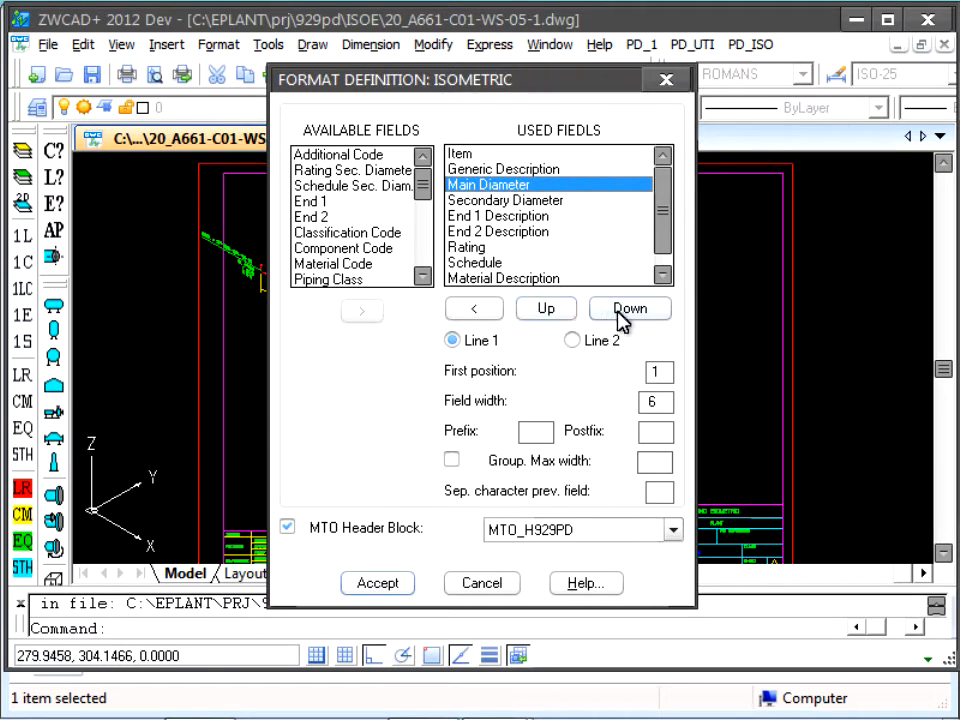
{"action": "left_click", "coordinate": [542, 203]}
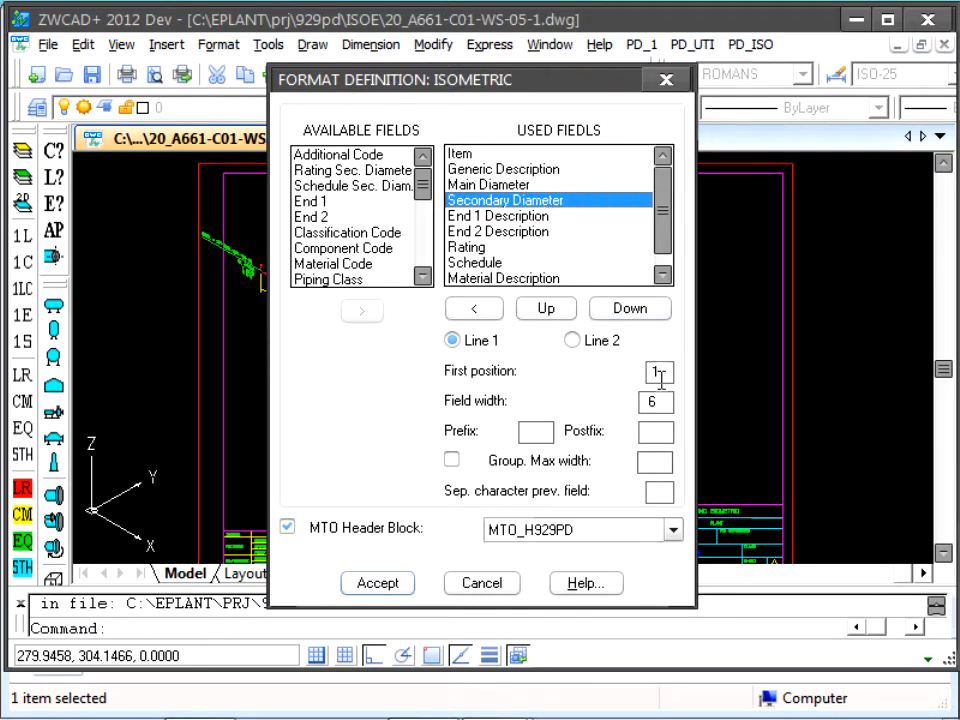
{"action": "left_click", "coordinate": [543, 218]}
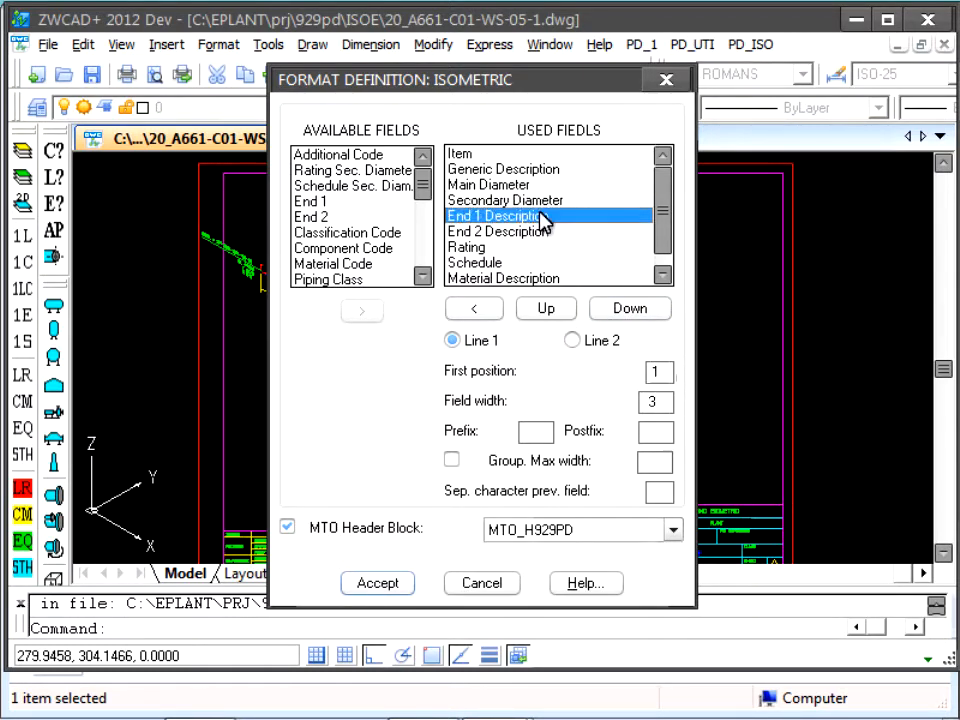
{"action": "left_click", "coordinate": [541, 232]}
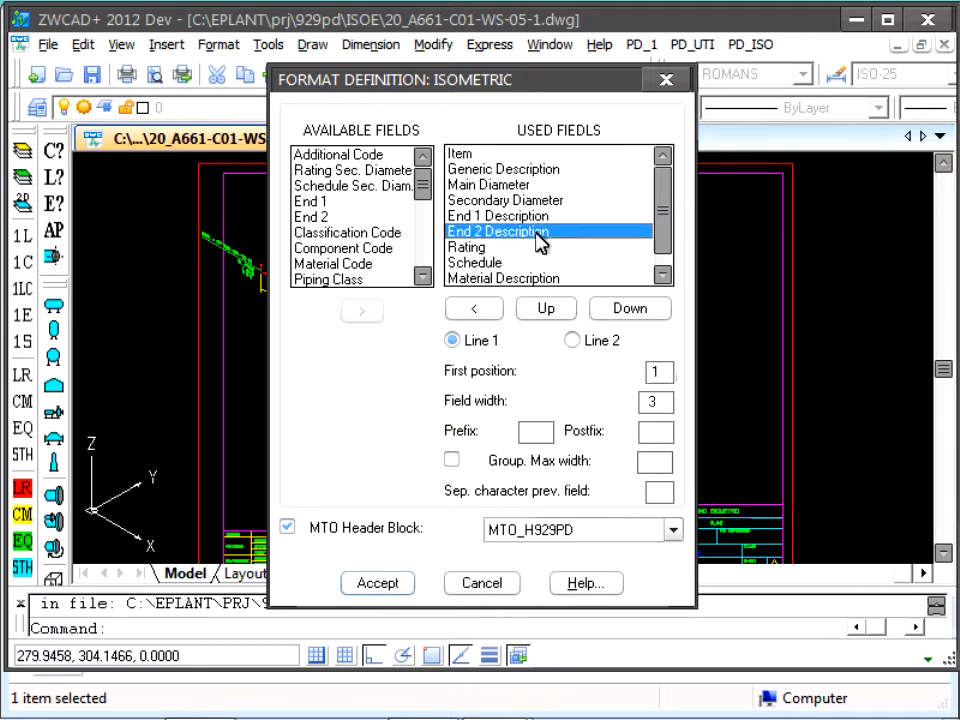
{"action": "left_click", "coordinate": [481, 248]}
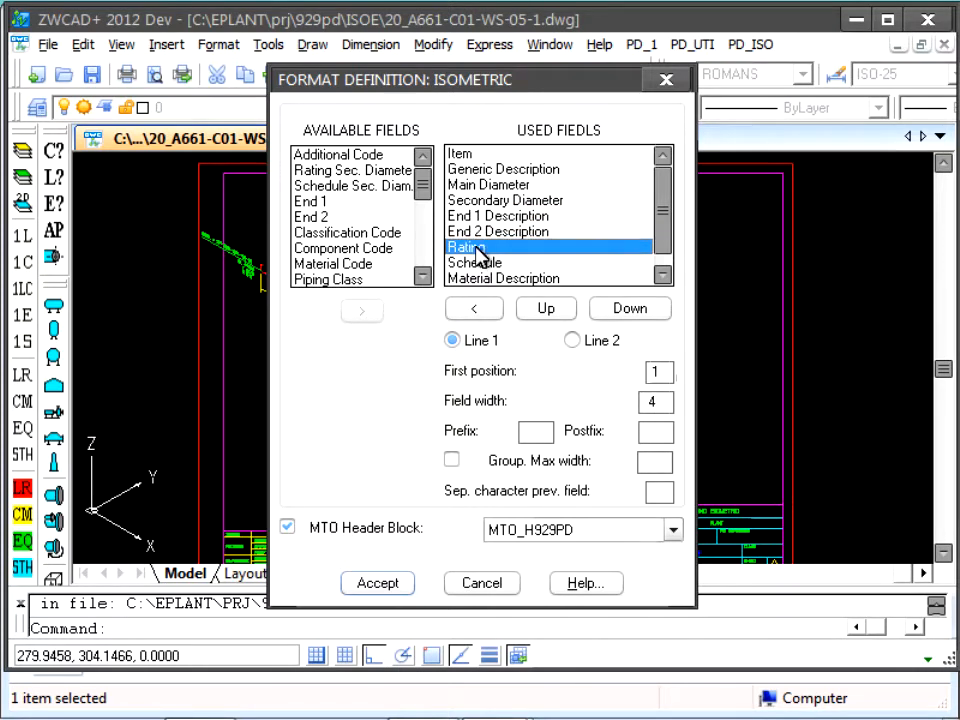
{"action": "left_click_drag", "start_coordinate": [664, 251], "coordinate": [664, 274]}
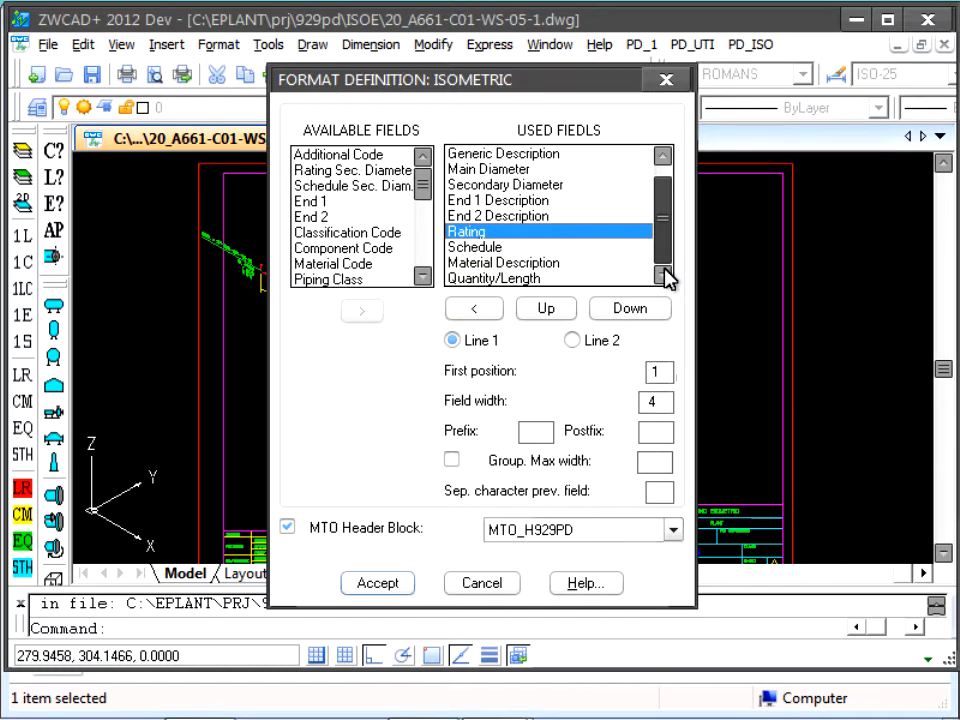
{"action": "left_click", "coordinate": [528, 278]}
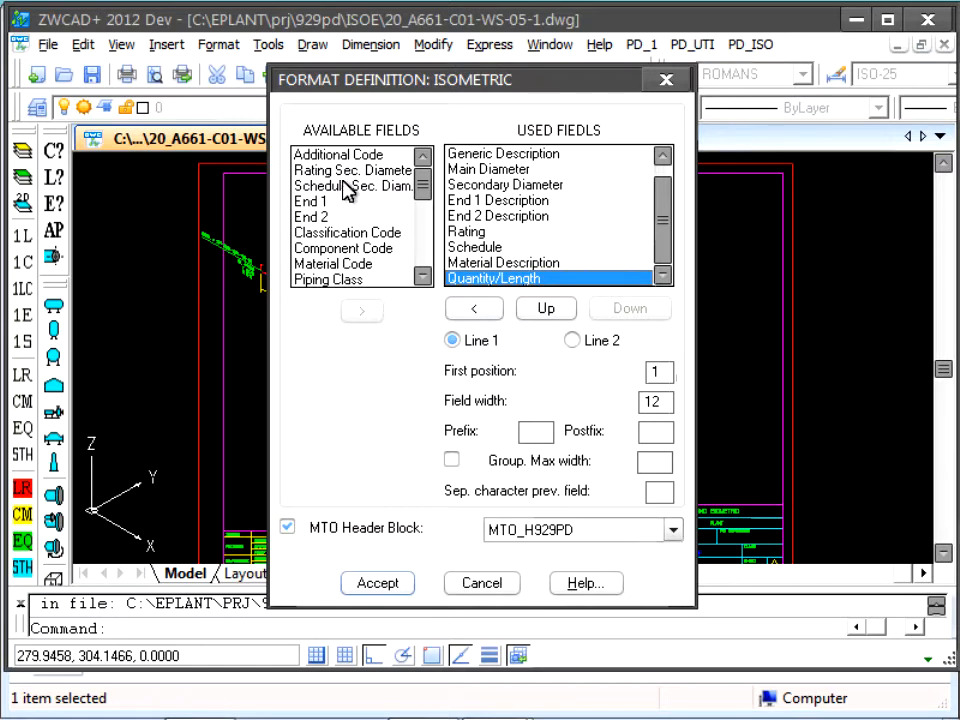
{"action": "left_click_drag", "start_coordinate": [664, 225], "coordinate": [664, 199]}
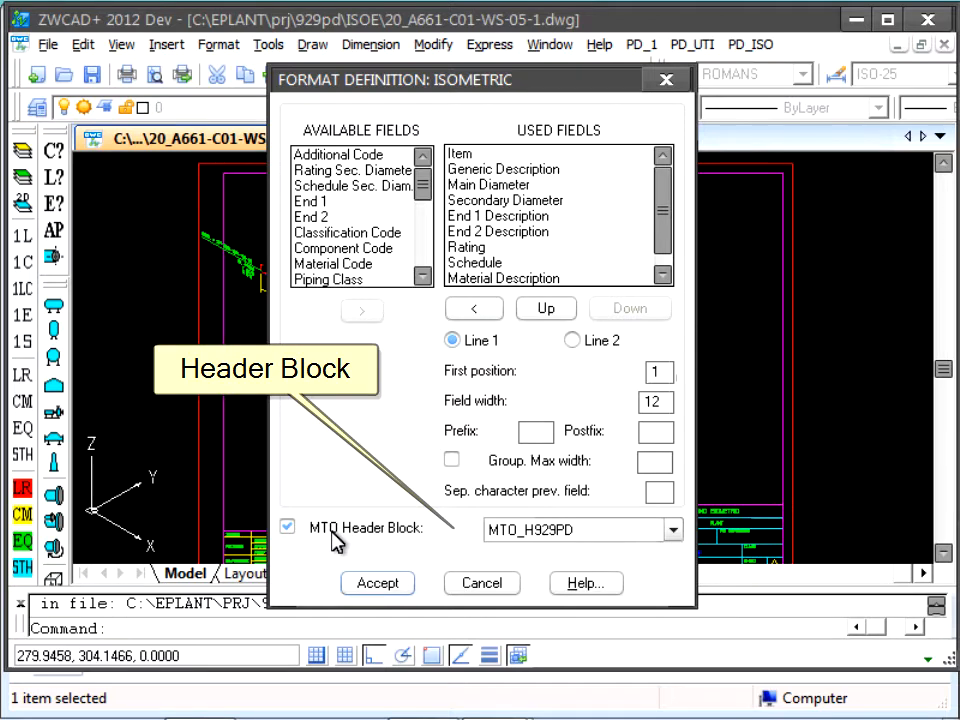
Step: Store the format settings in the Project Setup and execute the material take-off for the whole file
{"action": "left_click", "coordinate": [379, 583]}
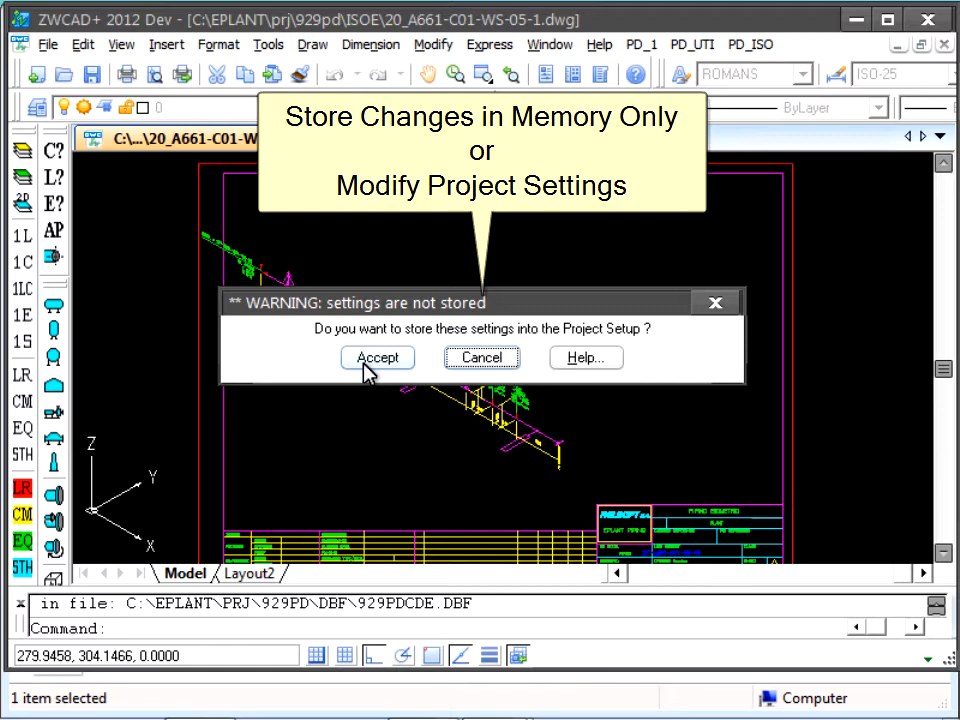
{"action": "left_click", "coordinate": [370, 363]}
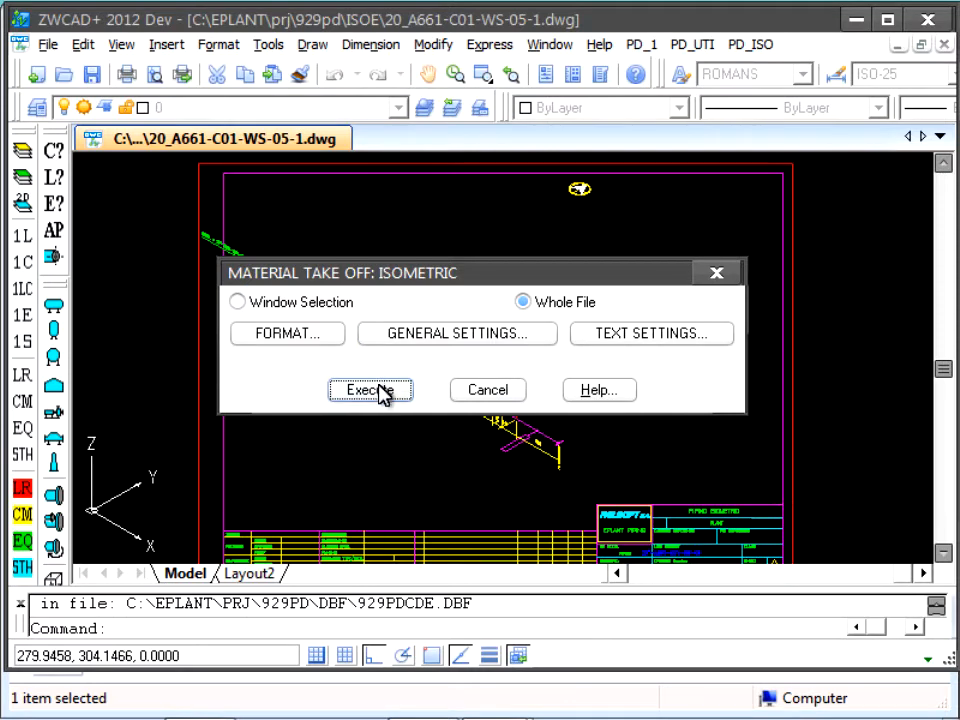
{"action": "left_click", "coordinate": [370, 390]}
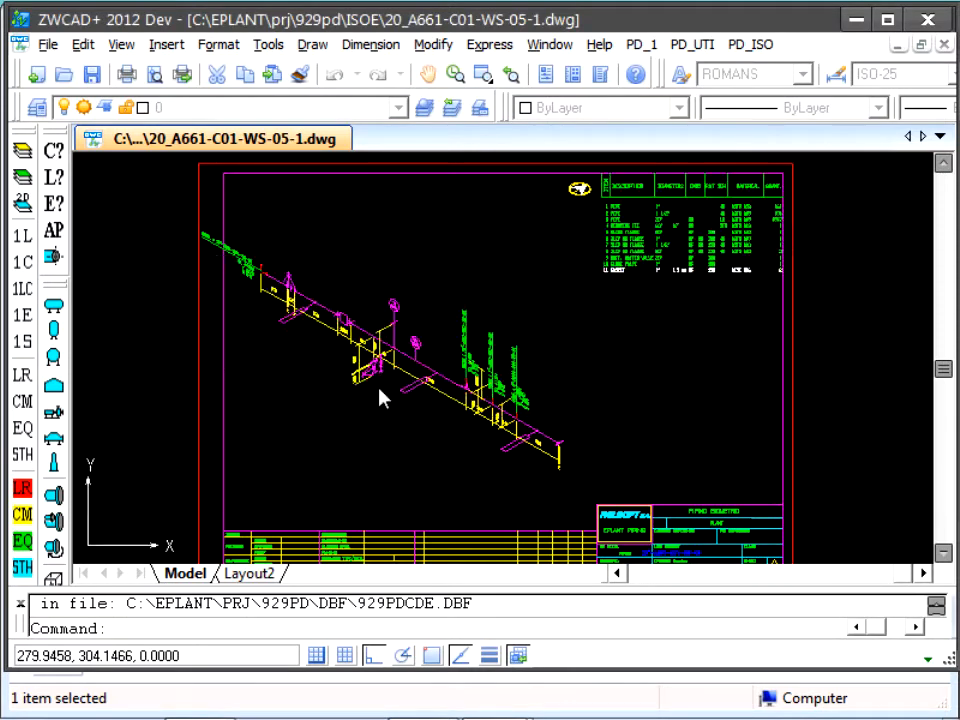
{"action": "left_click", "coordinate": [377, 360]}
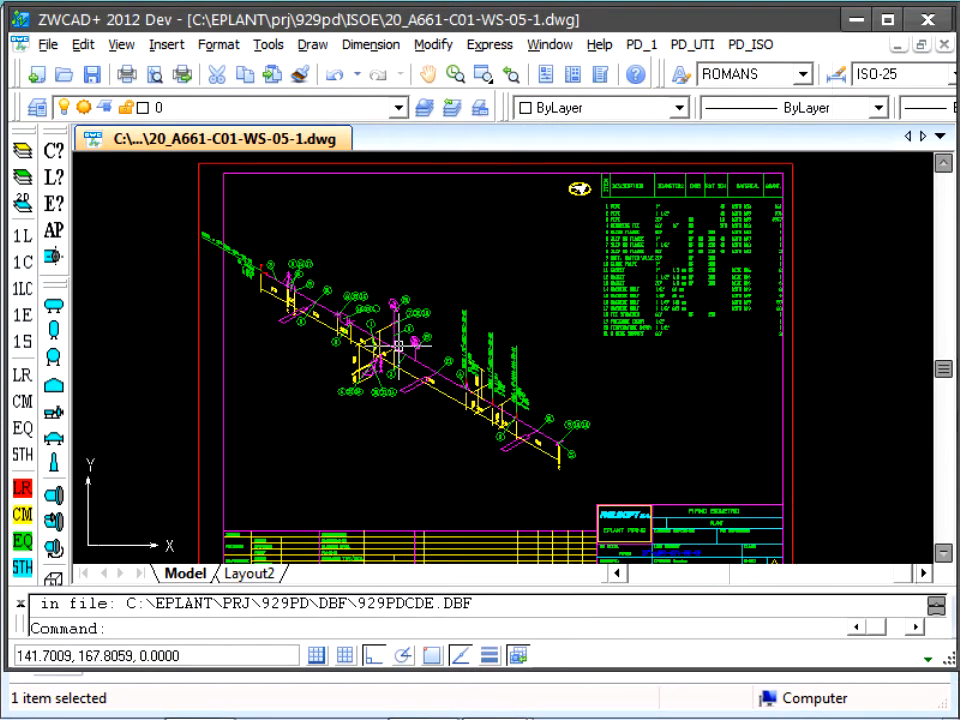
Step: Examine the generated material list, including its header block and item rows
{"action": "scroll", "coordinate": [480, 333], "scroll_direction": "up", "scroll_amount": 1}
{"action": "scroll", "coordinate": [500, 325], "scroll_direction": "up", "scroll_amount": 1}
{"action": "middle_click_drag", "start_coordinate": [506, 321], "coordinate": [78, 525]}
{"action": "scroll", "coordinate": [153, 474], "scroll_direction": "up", "scroll_amount": 2}
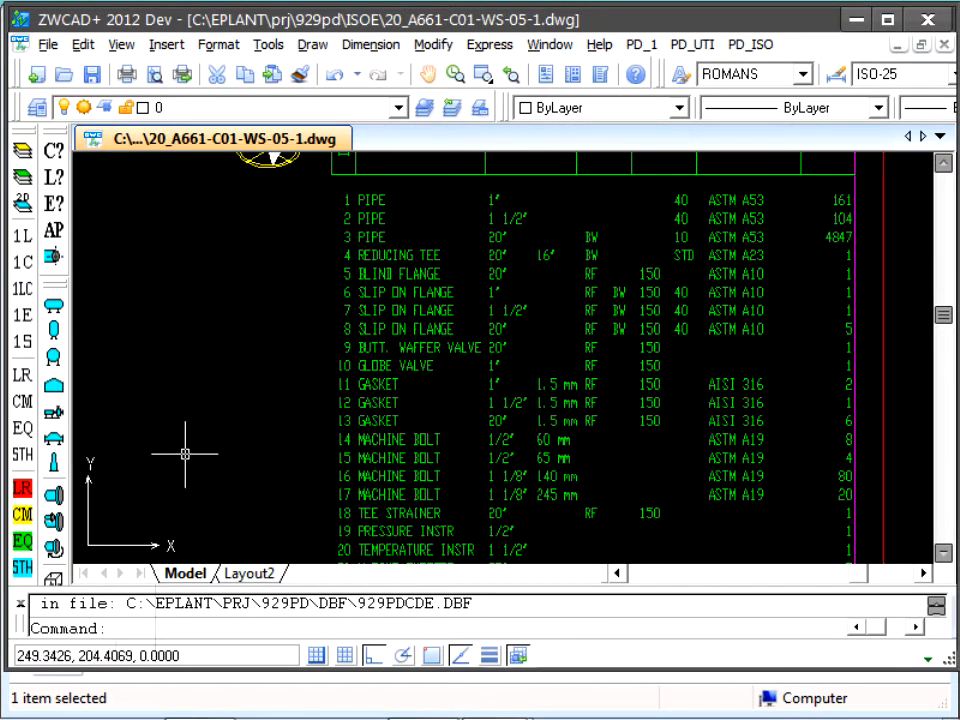
{"action": "middle_click_drag", "start_coordinate": [191, 411], "coordinate": [105, 489]}
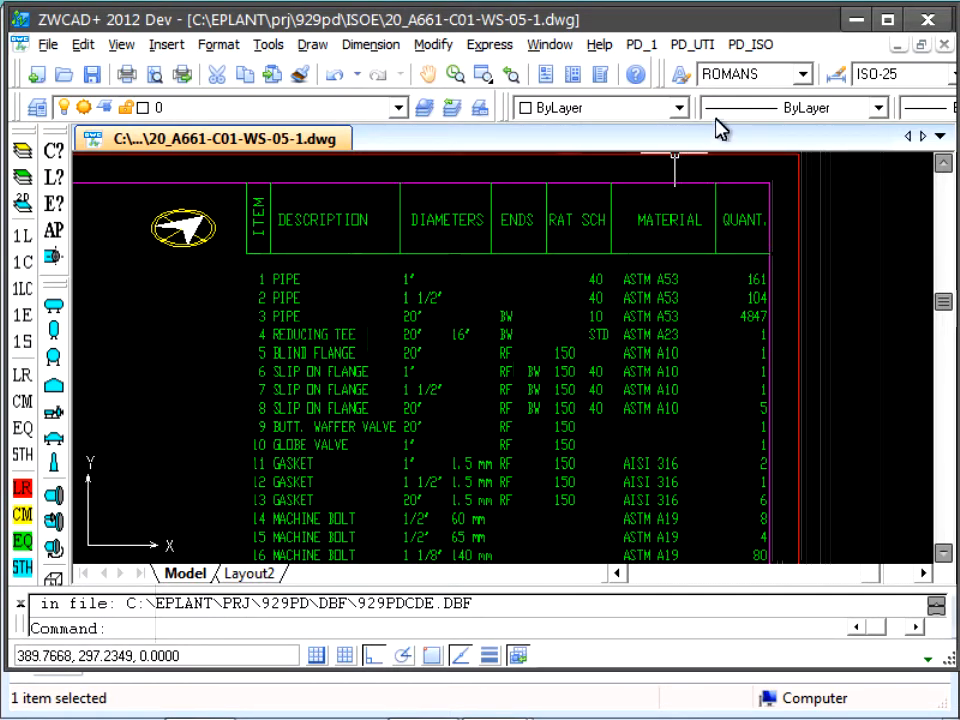
Step: Run the isometric MTO command again and delete the existing material list from the MTO_ISO layer
{"action": "left_click", "coordinate": [747, 47]}
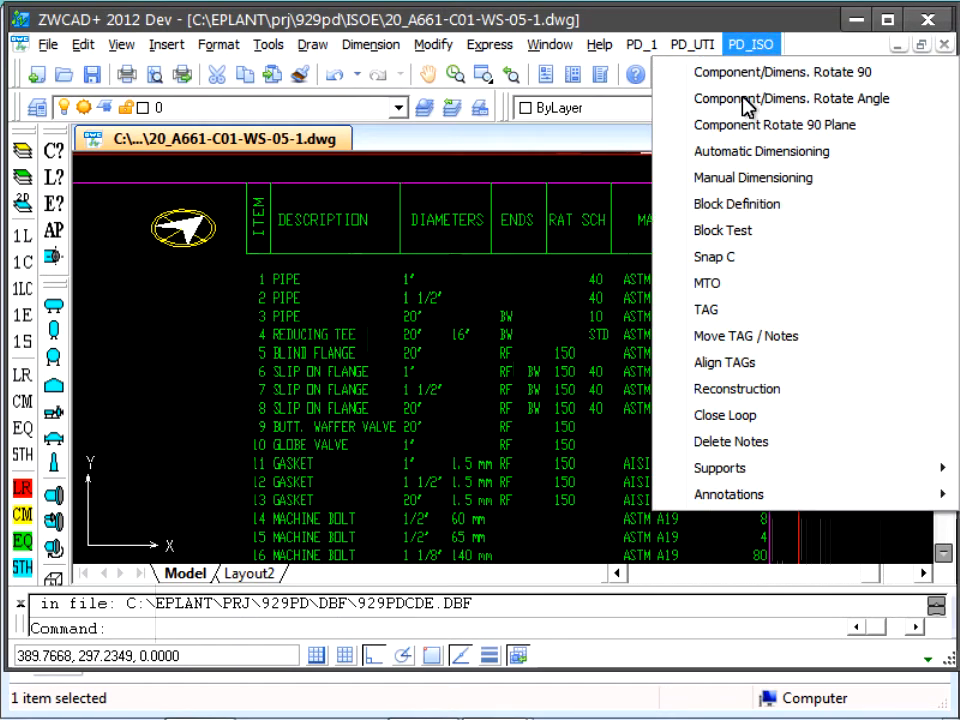
{"action": "left_click", "coordinate": [712, 283]}
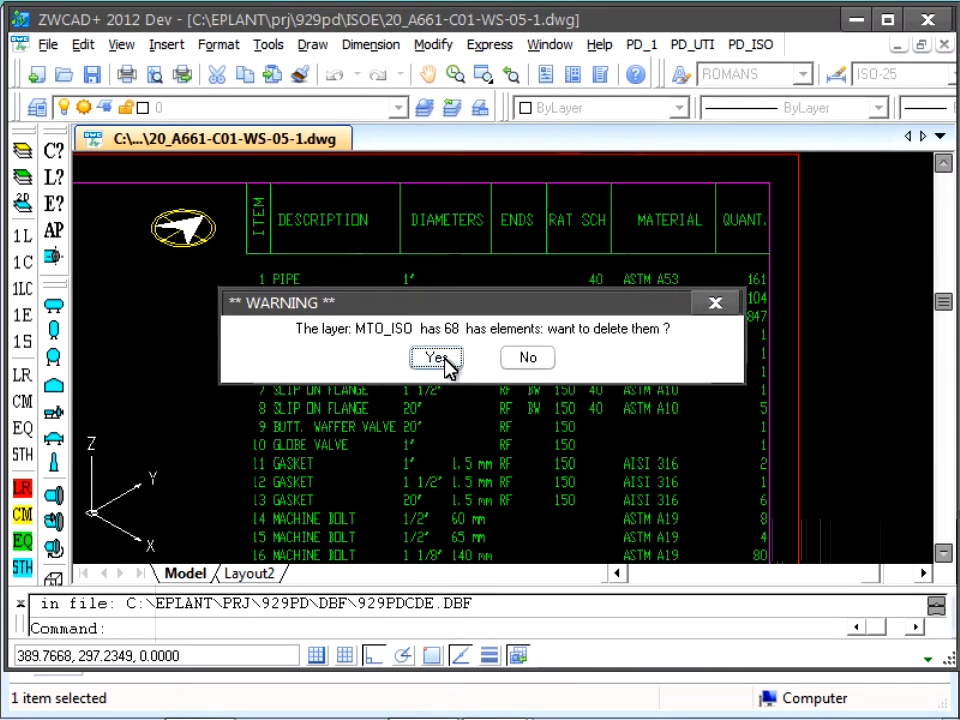
{"action": "left_click", "coordinate": [438, 358]}
Step: Enable grouping for the Generic Description field in the format definition with a maximum length of 50
{"action": "left_click", "coordinate": [310, 338]}
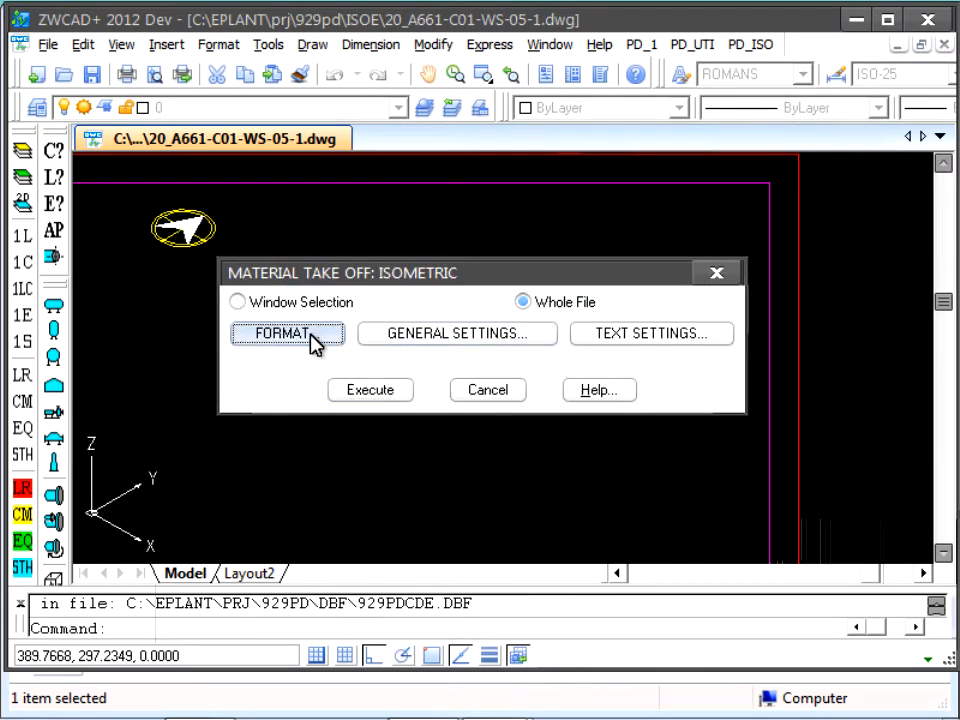
{"action": "left_click", "coordinate": [542, 170]}
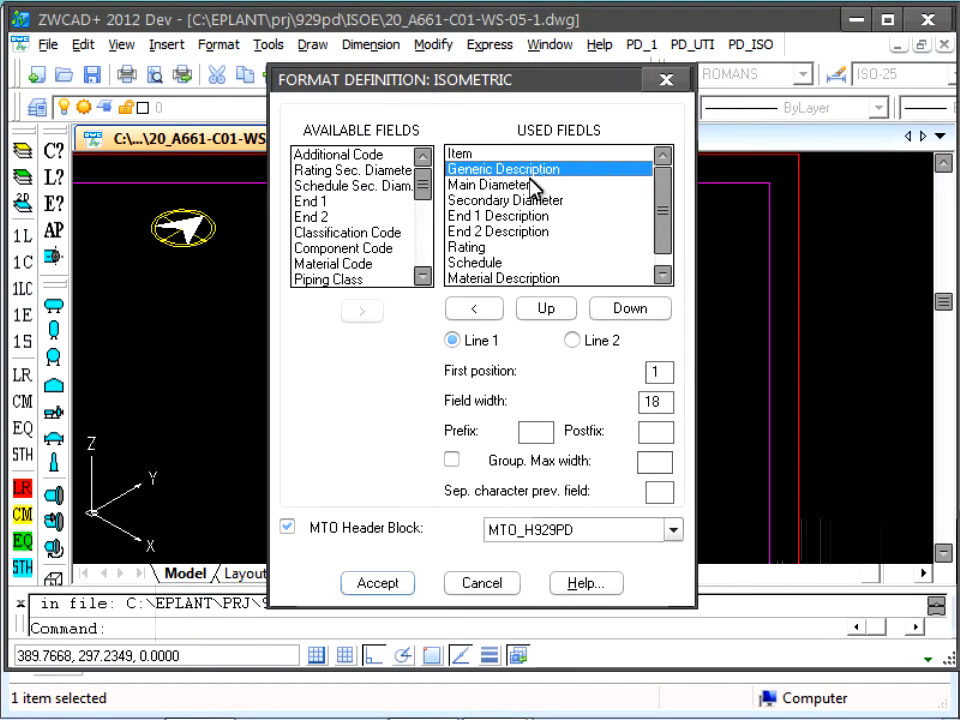
{"action": "left_click", "coordinate": [453, 460]}
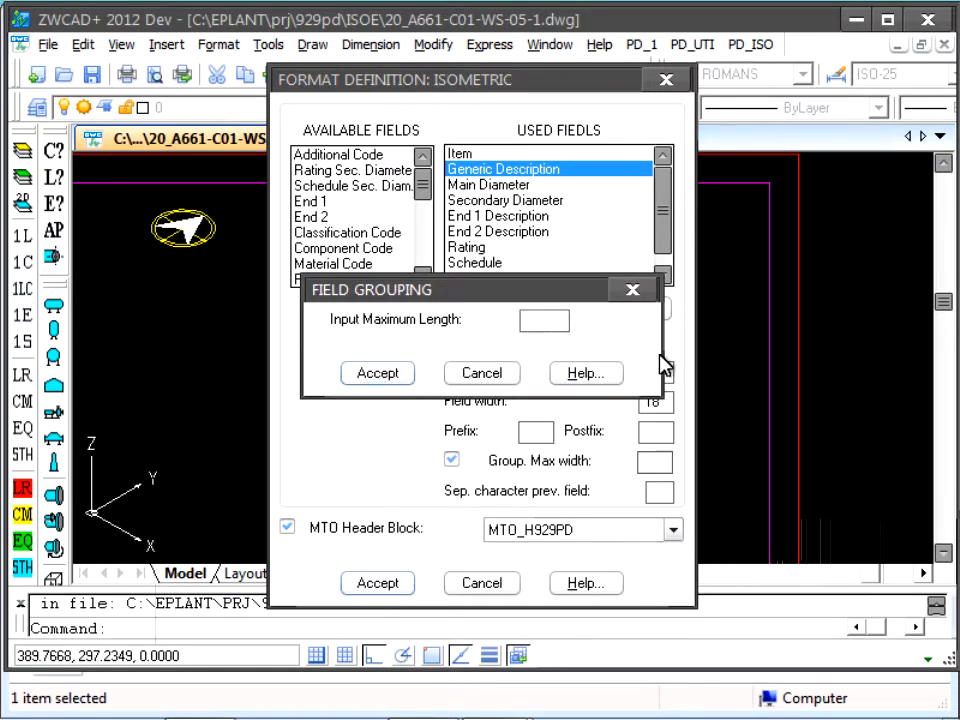
{"action": "type", "text": "50"}
{"action": "left_click", "coordinate": [378, 373]}
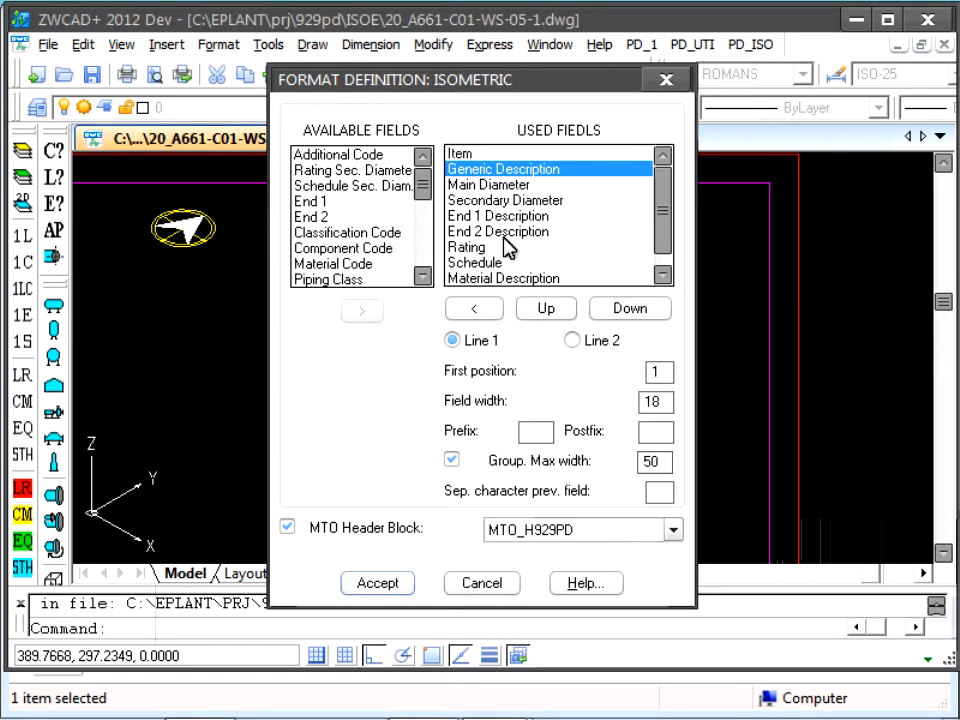
Step: Add the Main Diameter, Secondary Diameter, End 1 Description and End 2 Description fields to the group
{"action": "left_click", "coordinate": [504, 186]}
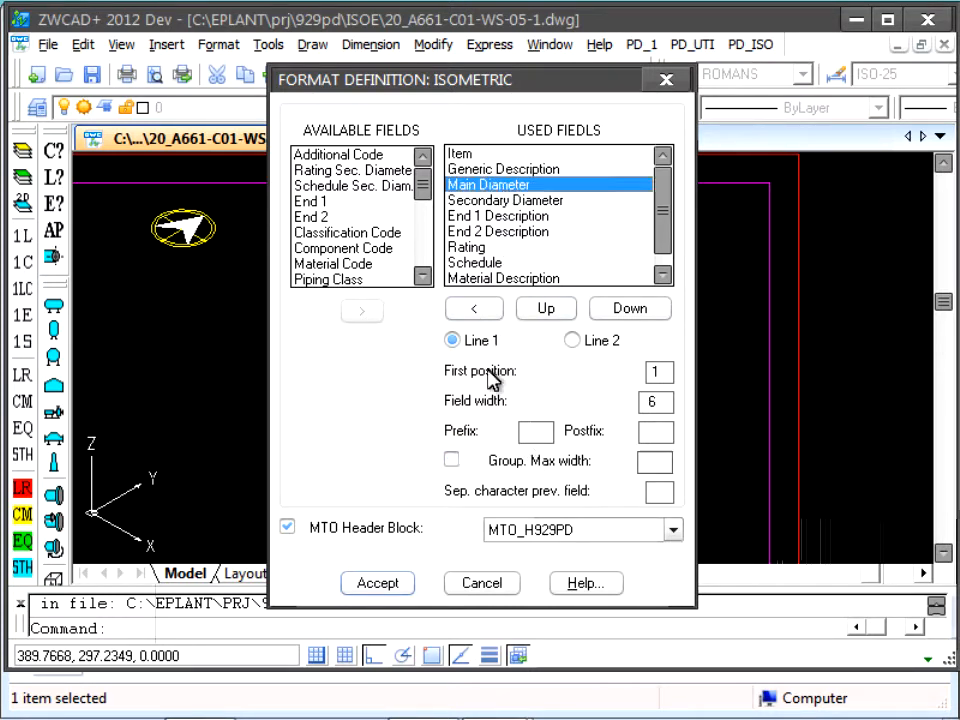
{"action": "left_click", "coordinate": [452, 460]}
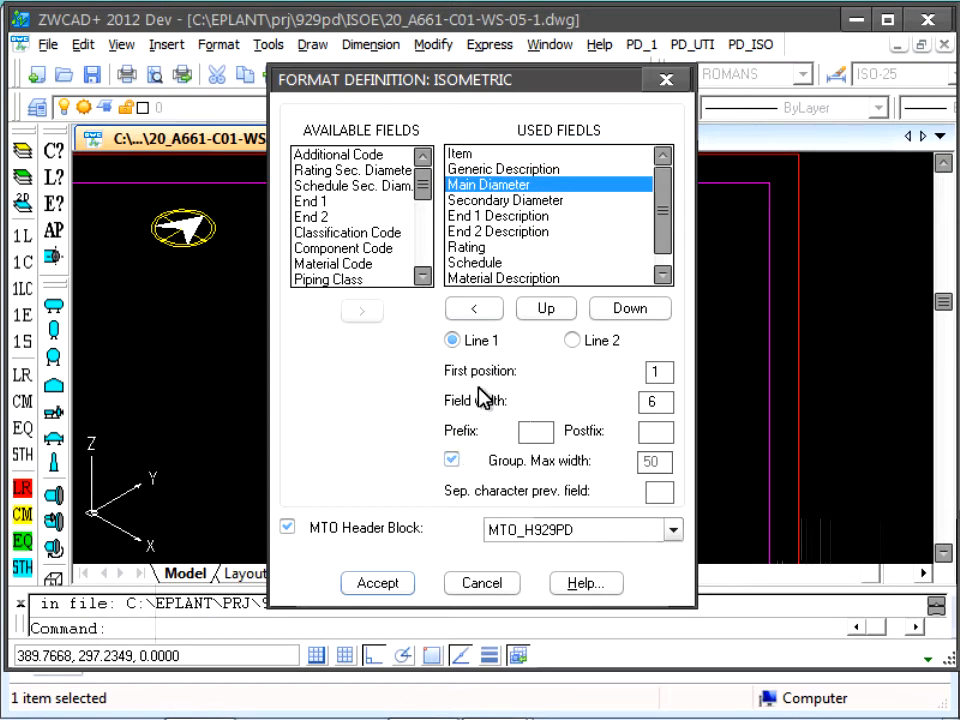
{"action": "left_click", "coordinate": [545, 200]}
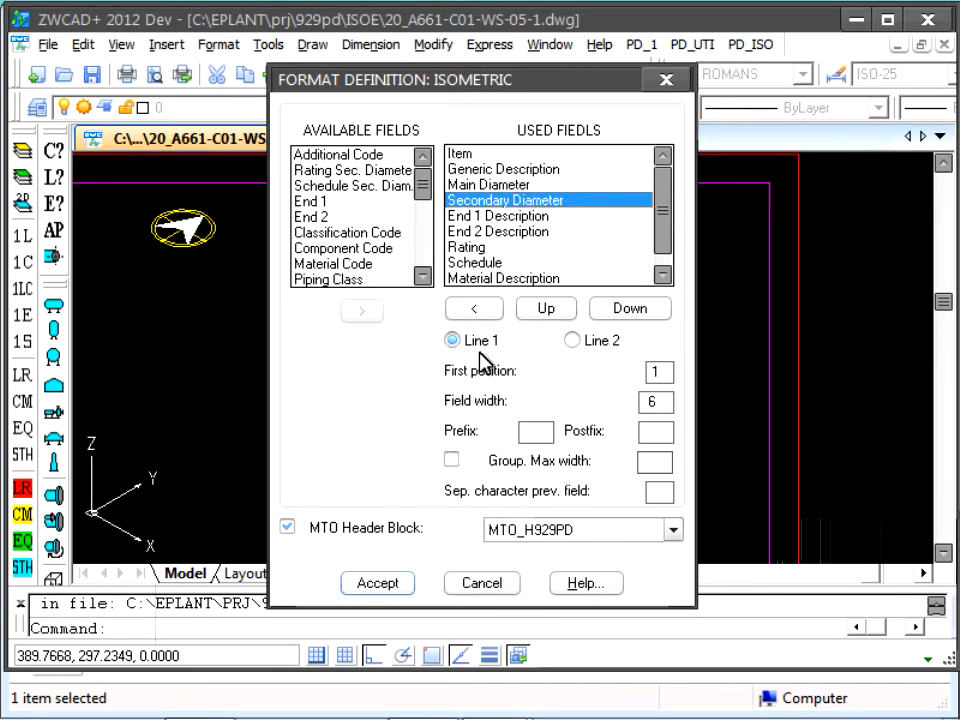
{"action": "left_click", "coordinate": [452, 460]}
{"action": "left_click", "coordinate": [526, 218]}
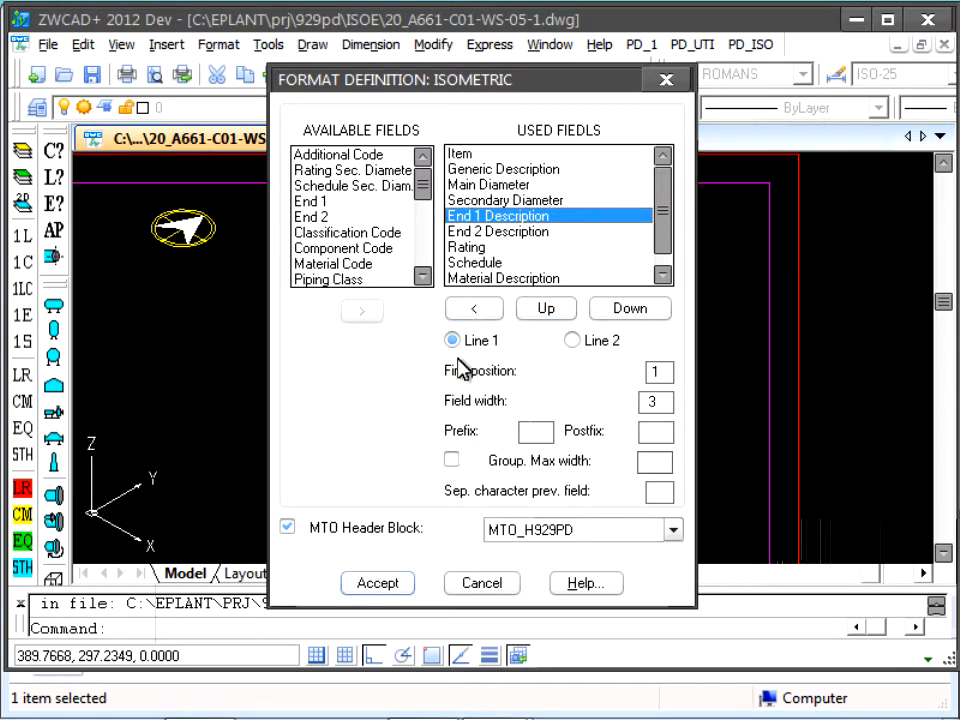
{"action": "left_click", "coordinate": [452, 460]}
{"action": "left_click", "coordinate": [533, 233]}
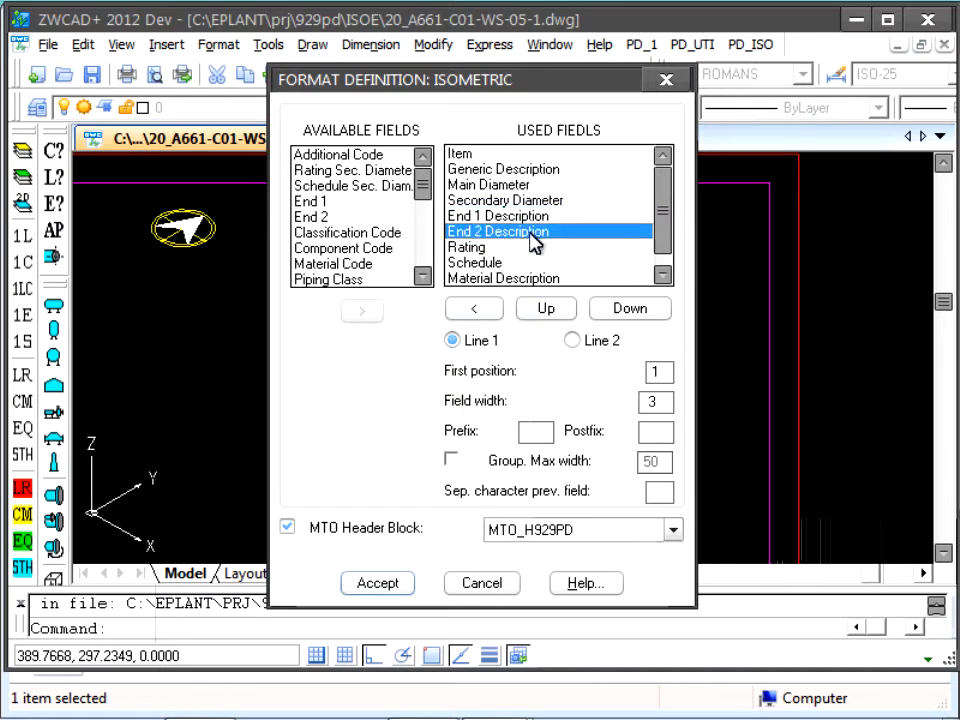
{"action": "left_click", "coordinate": [452, 461]}
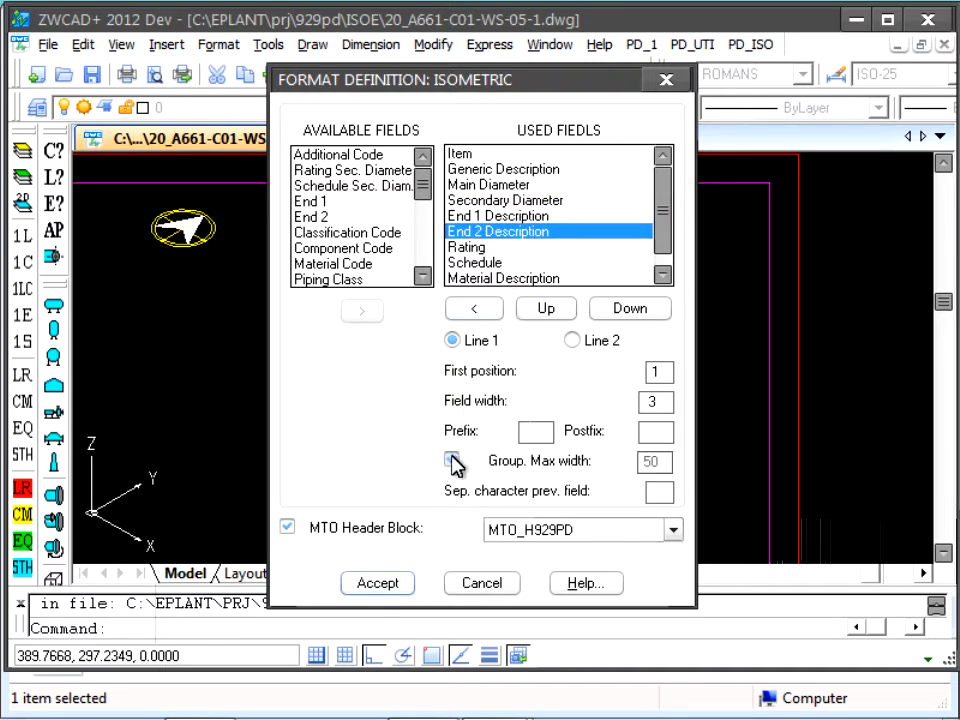
Step: Add the Rating field to the group and set its prefix to #
{"action": "left_click", "coordinate": [485, 250]}
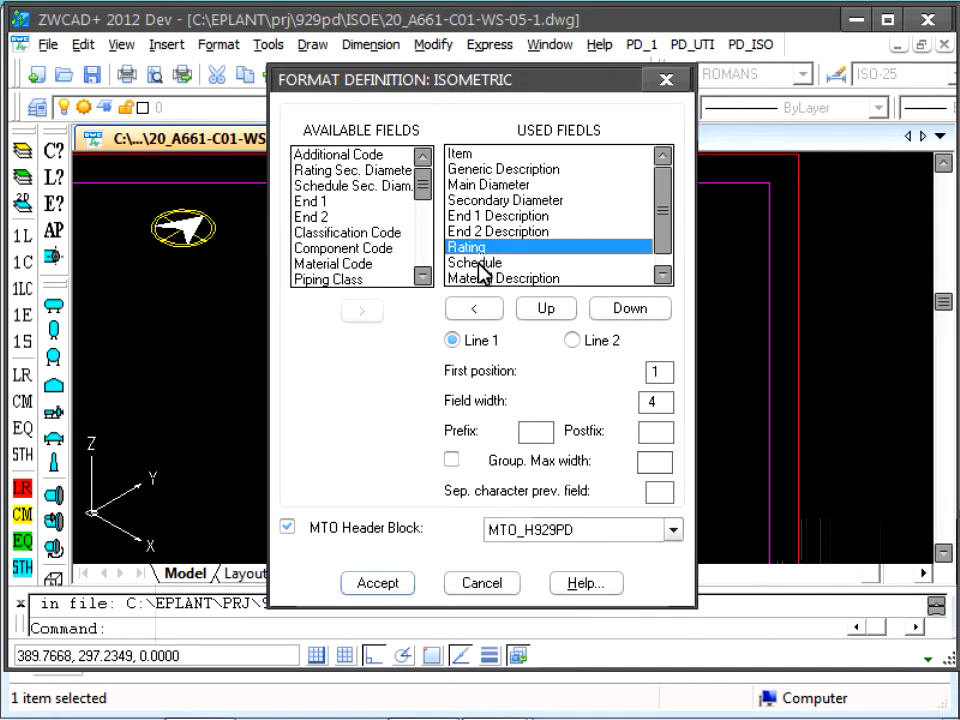
{"action": "left_click", "coordinate": [452, 460]}
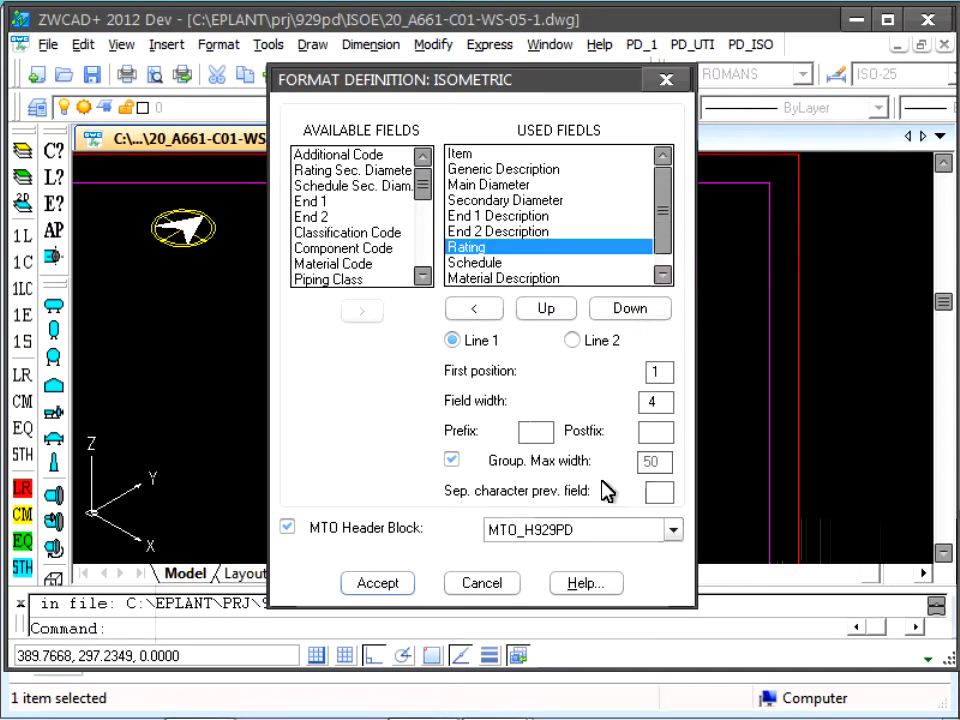
{"action": "left_click", "coordinate": [537, 432]}
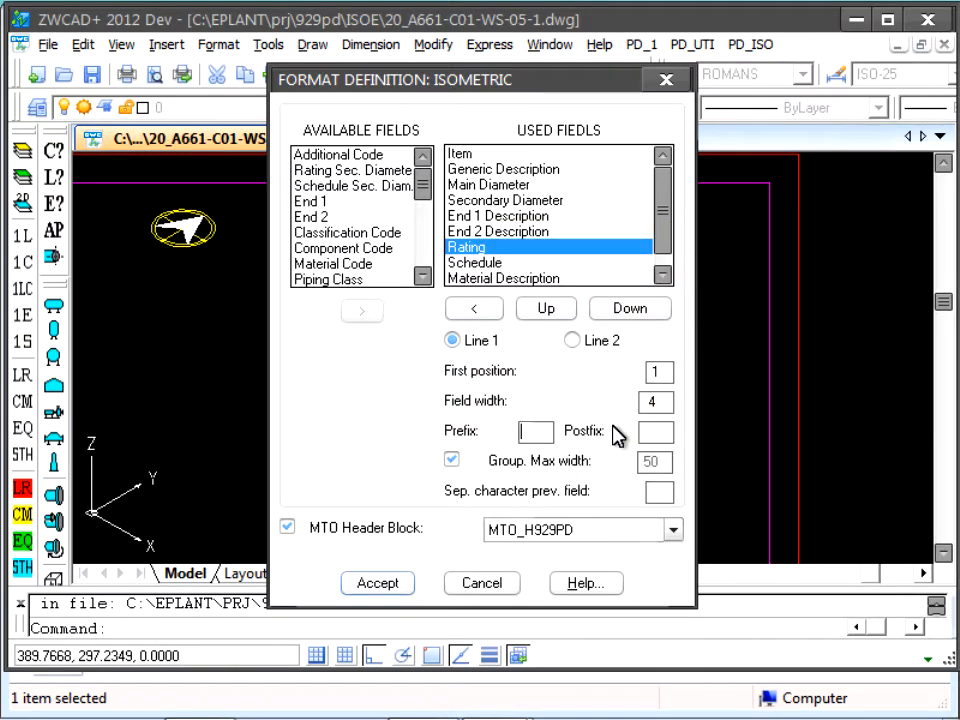
{"action": "type", "text": "#"}
Step: Add the Schedule field to the group with the prefix SCH, and add the Material Description field to the group
{"action": "left_click", "coordinate": [493, 265]}
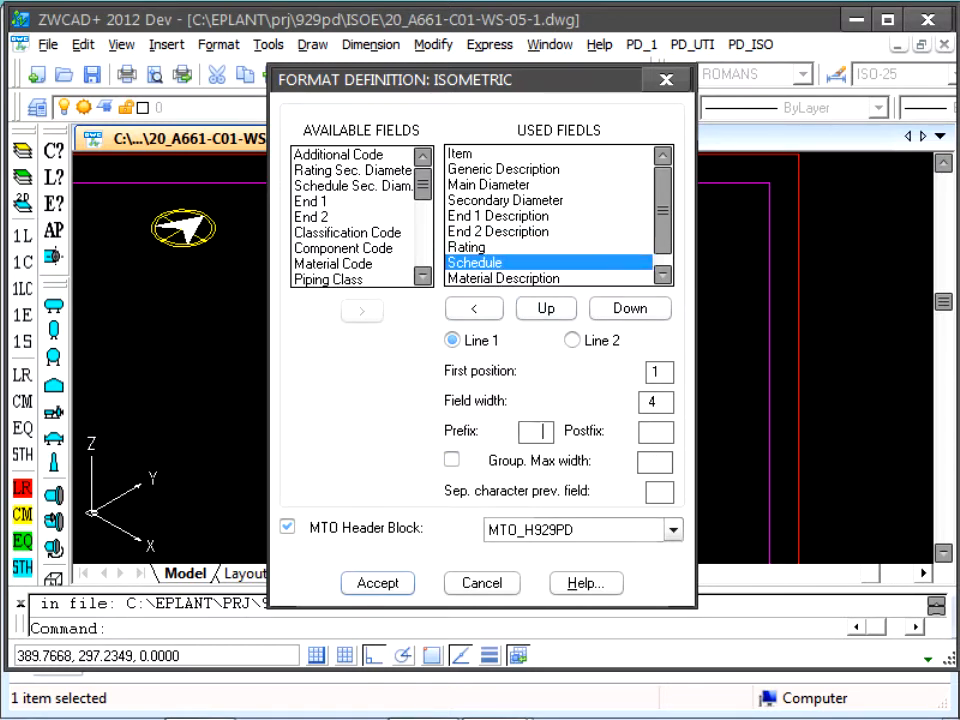
{"action": "left_click", "coordinate": [522, 432]}
{"action": "type", "text": "SCH"}
{"action": "left_click", "coordinate": [452, 460]}
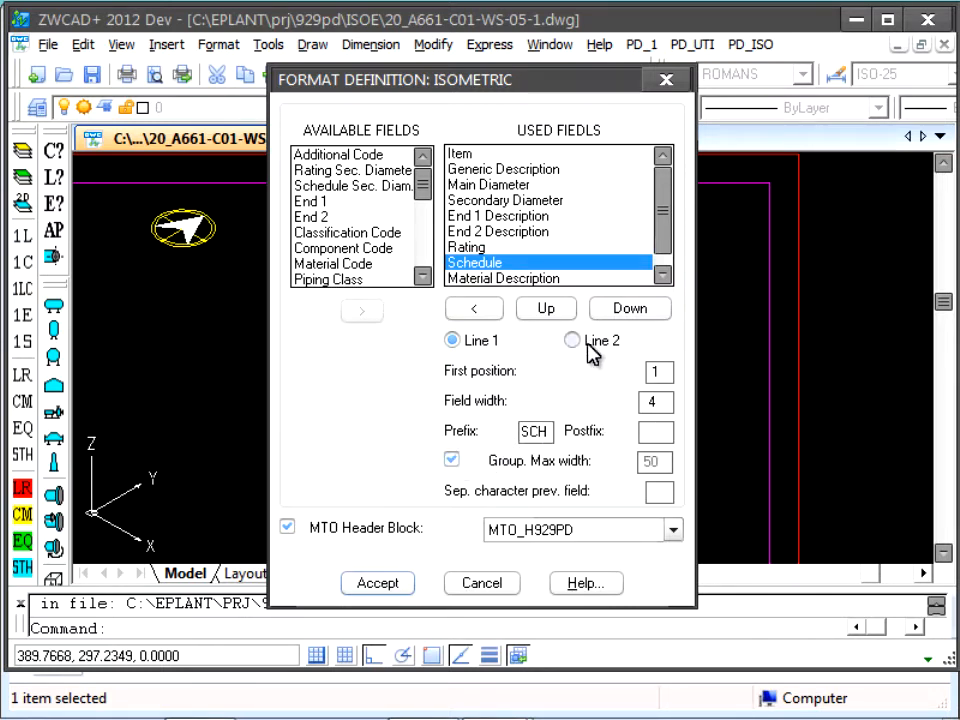
{"action": "left_click", "coordinate": [549, 280]}
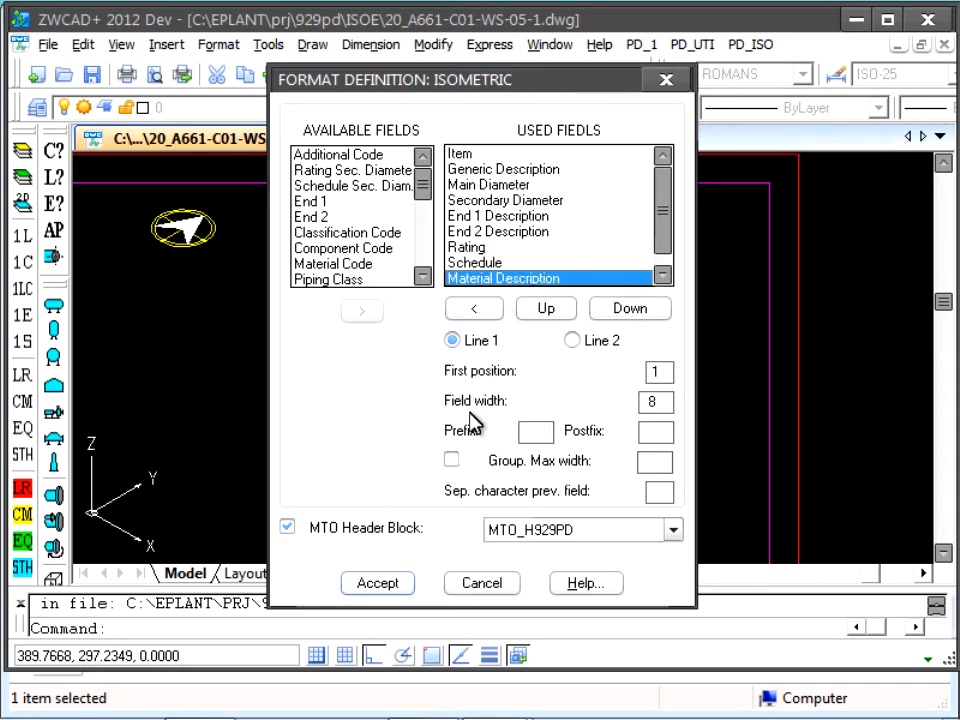
{"action": "left_click", "coordinate": [452, 460]}
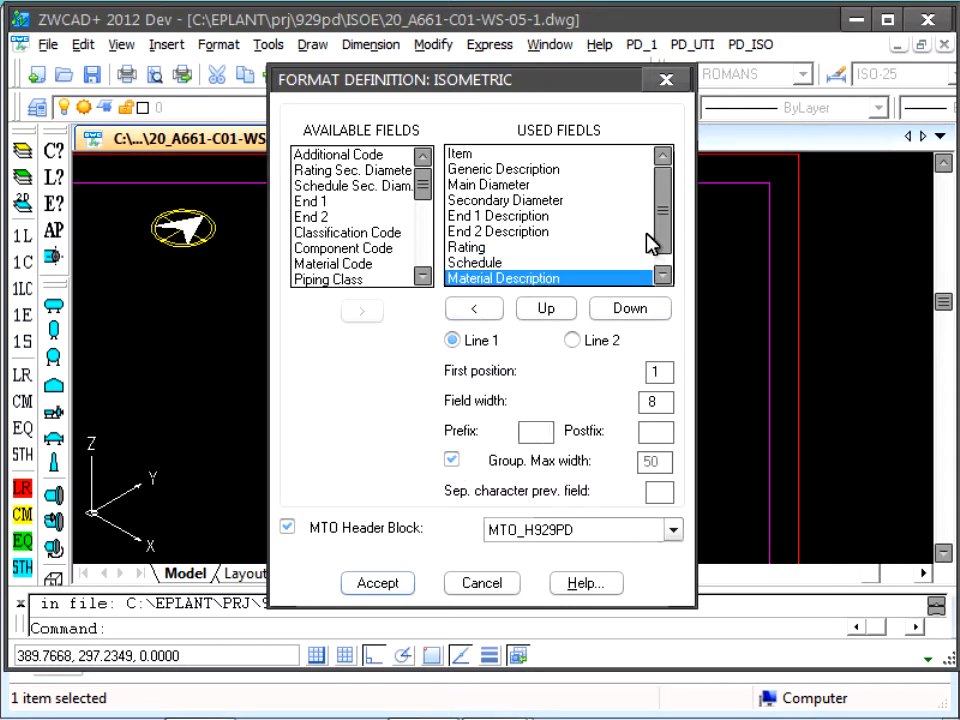
{"action": "left_click_drag", "start_coordinate": [661, 229], "coordinate": [677, 211]}
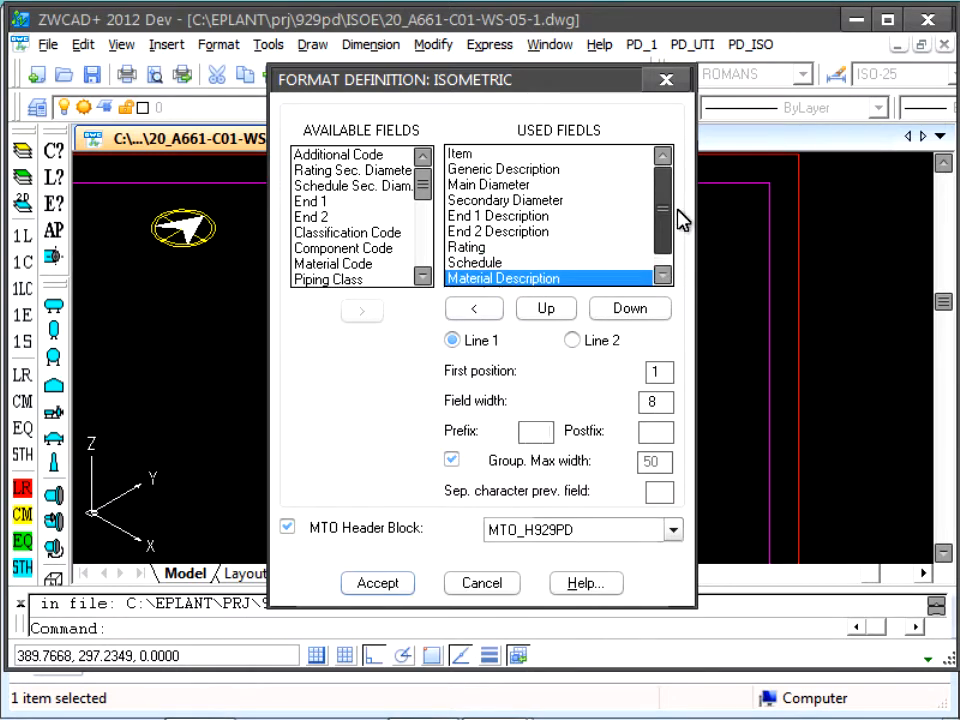
Step: Set a comma as the separator character for the Generic Description, Main Diameter and Secondary Diameter fields
{"action": "left_click", "coordinate": [506, 170]}
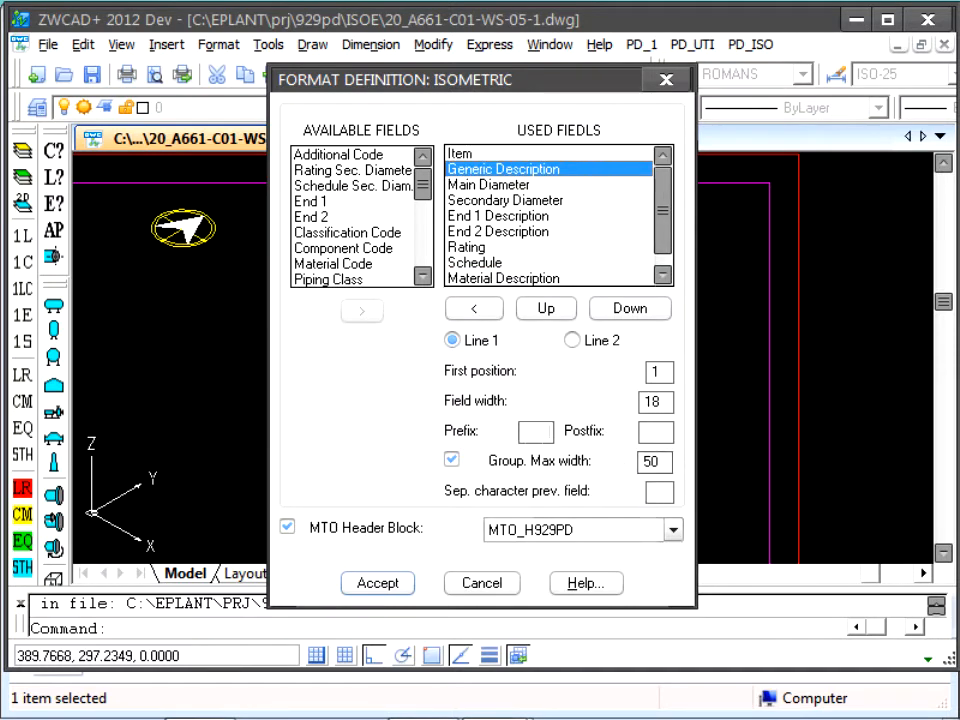
{"action": "left_click", "coordinate": [462, 184]}
{"action": "left_click", "coordinate": [652, 492]}
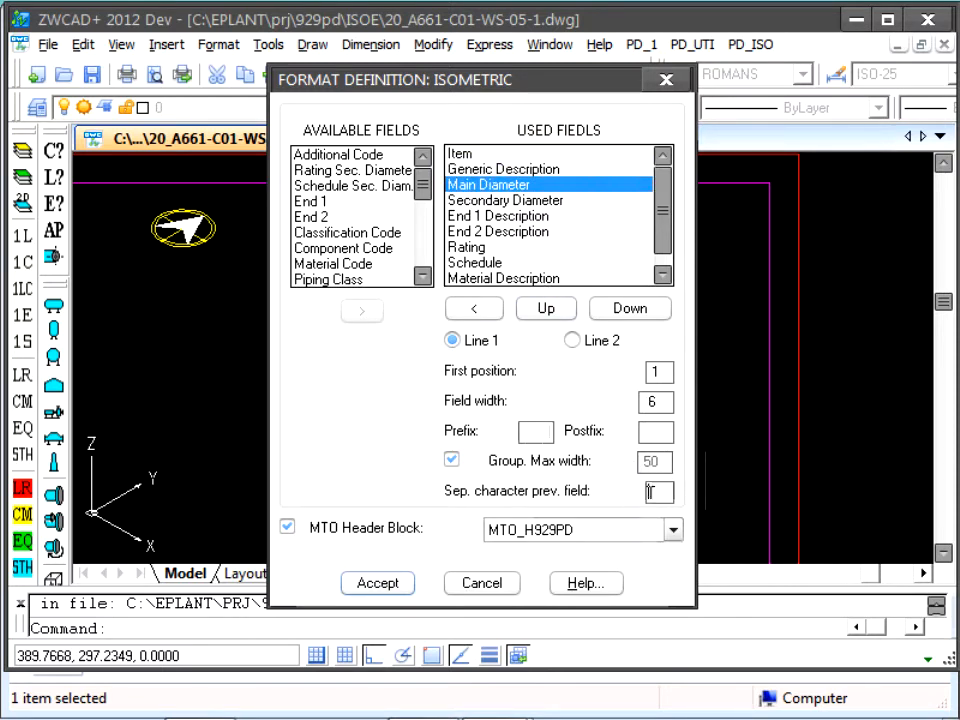
{"action": "left_click", "coordinate": [530, 202]}
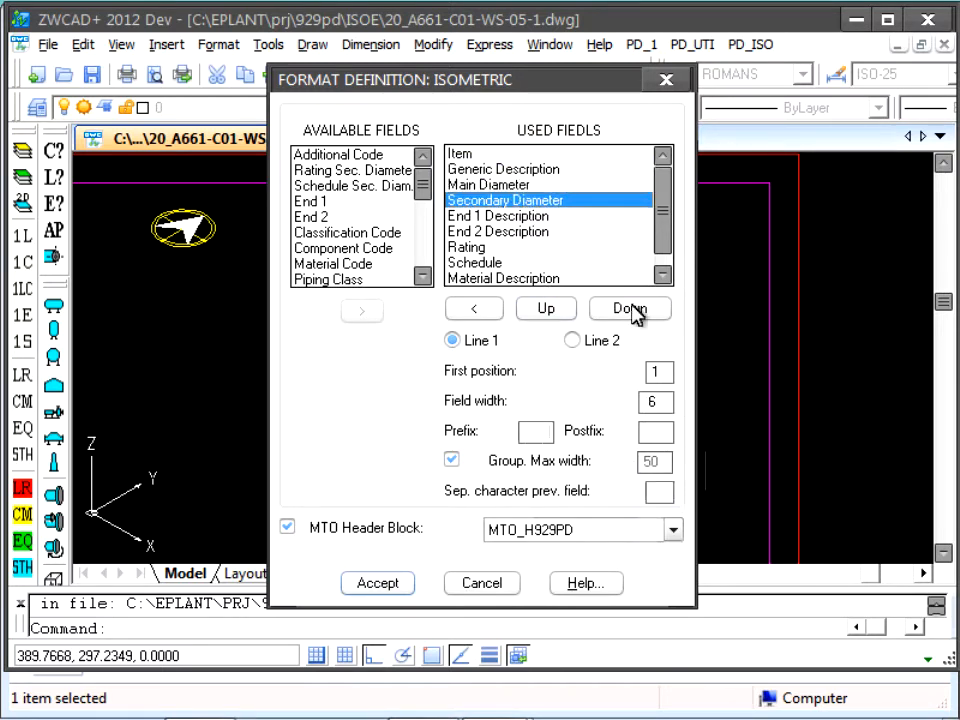
{"action": "left_click", "coordinate": [658, 491]}
{"action": "type", "text": ","}
Step: Set a comma as the separator character for the End 1 Description and End 2 Description fields
{"action": "left_click", "coordinate": [520, 216]}
{"action": "left_click", "coordinate": [655, 489]}
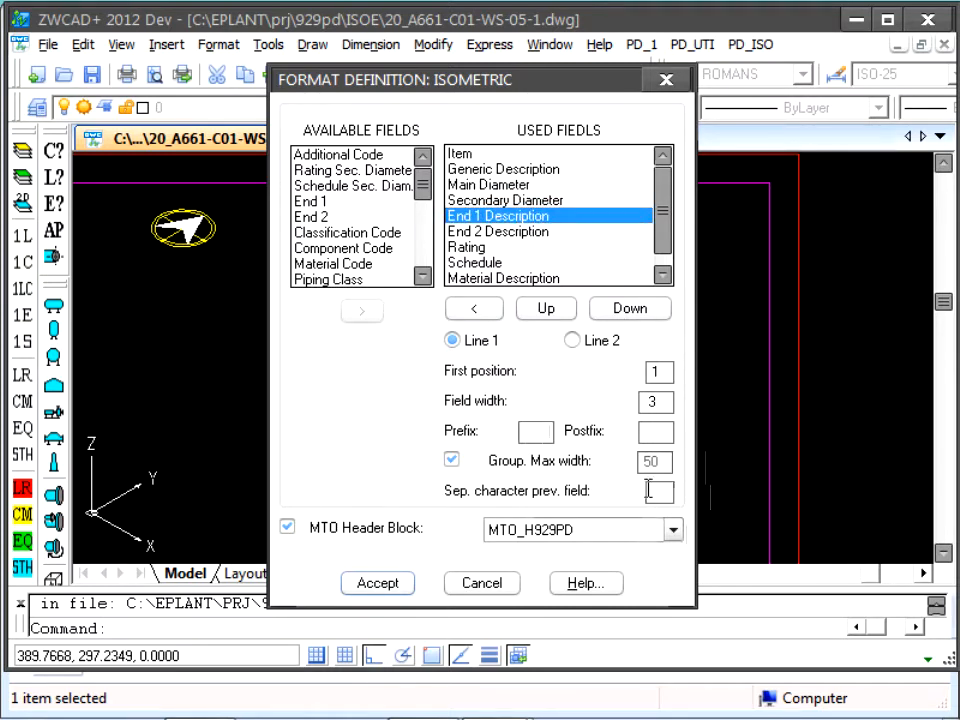
{"action": "type", "text": ","}
{"action": "left_click", "coordinate": [490, 232]}
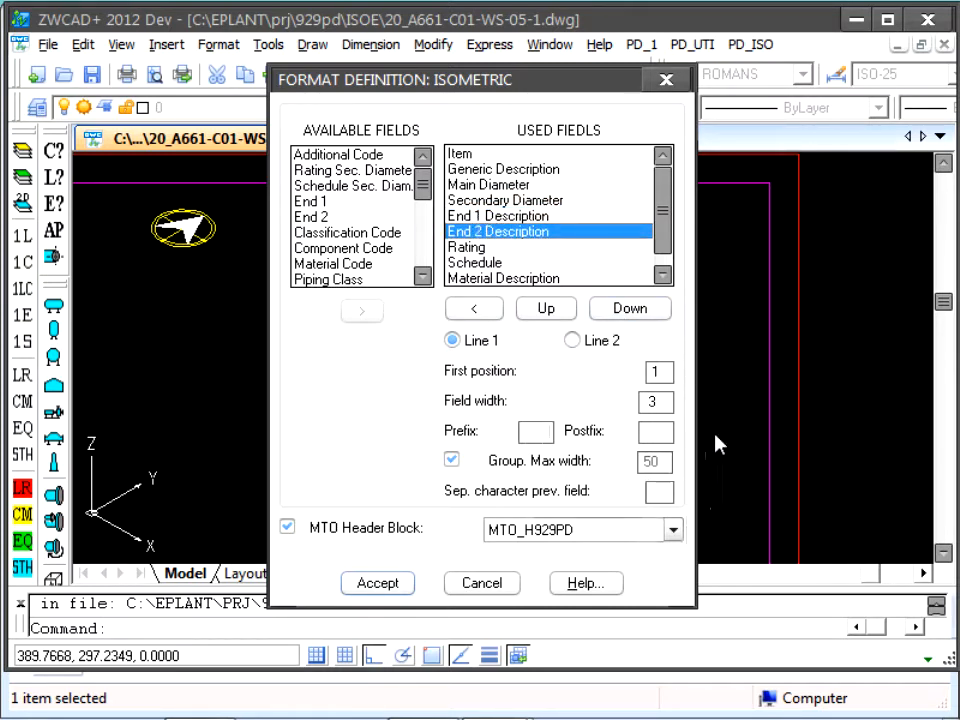
{"action": "left_click", "coordinate": [665, 491]}
{"action": "type", "text": ","}
Step: Set a comma as the separator character for the Rating, Schedule and Material Description fields
{"action": "left_click", "coordinate": [485, 248]}
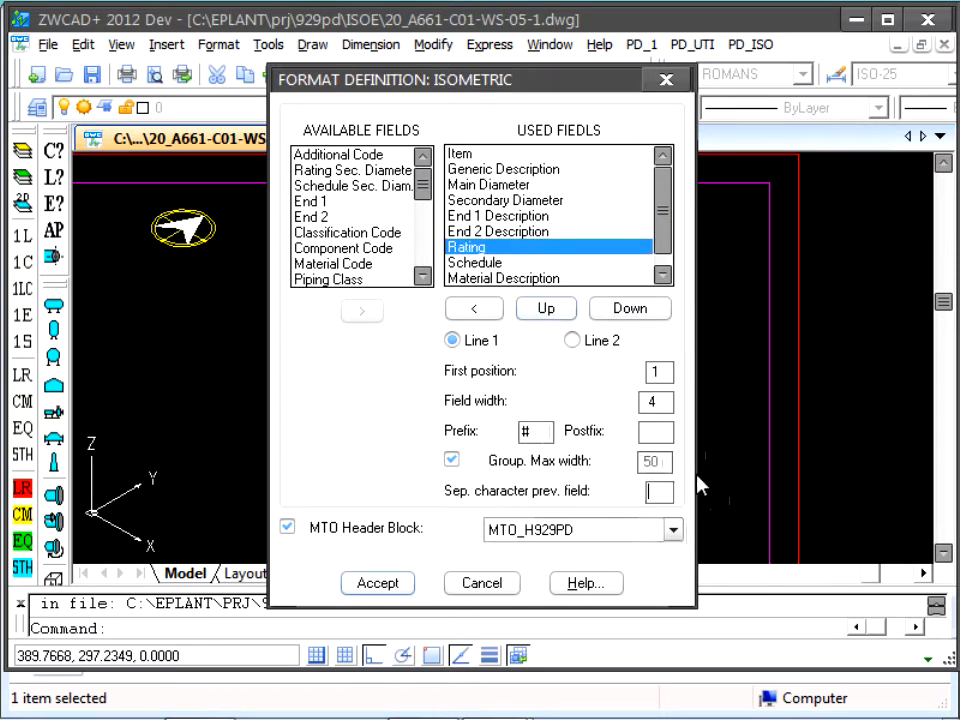
{"action": "left_click", "coordinate": [474, 262]}
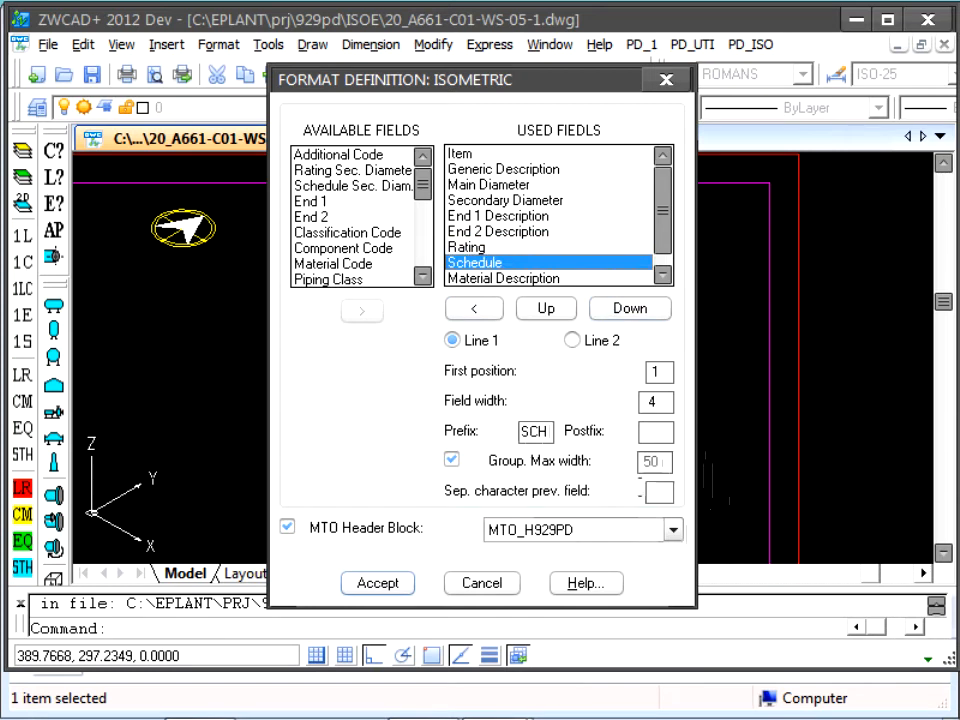
{"action": "left_click", "coordinate": [658, 491]}
{"action": "type", "text": ","}
{"action": "left_click", "coordinate": [491, 280]}
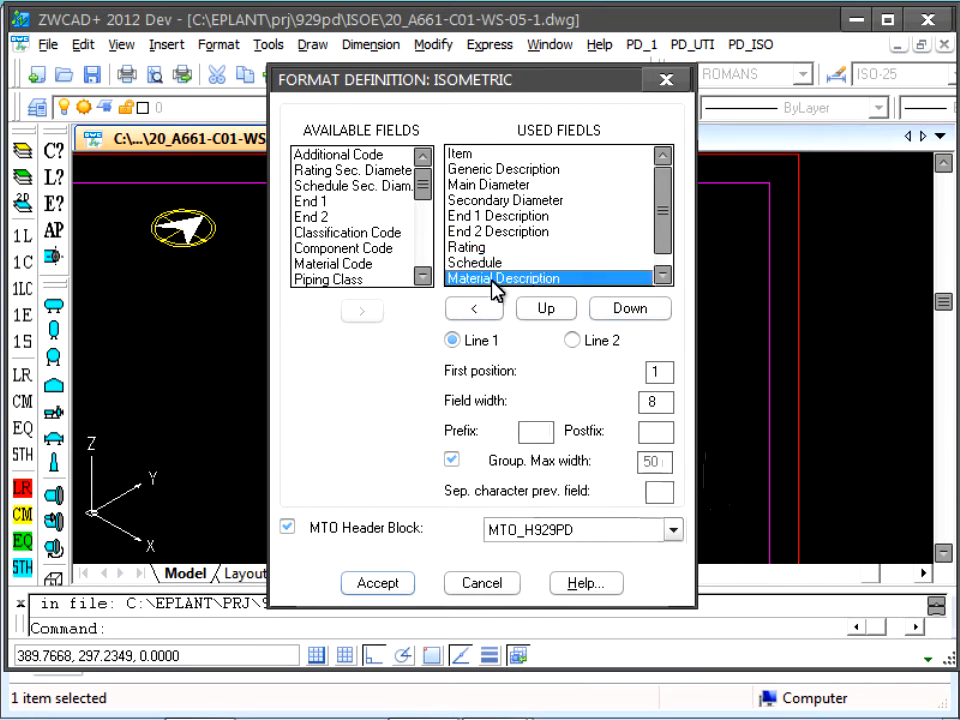
{"action": "left_click", "coordinate": [655, 494]}
{"action": "type", "text": ","}
Step: Store the format in the Project Setup and generate the material list for the whole file with automatic tagging
{"action": "left_click", "coordinate": [400, 586]}
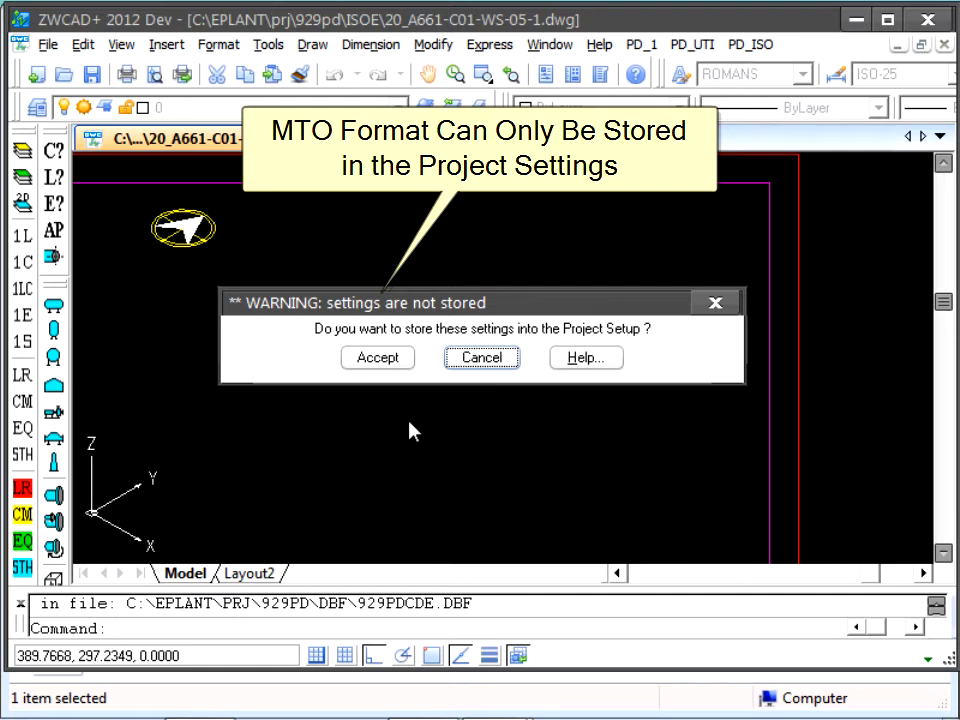
{"action": "left_click", "coordinate": [396, 362]}
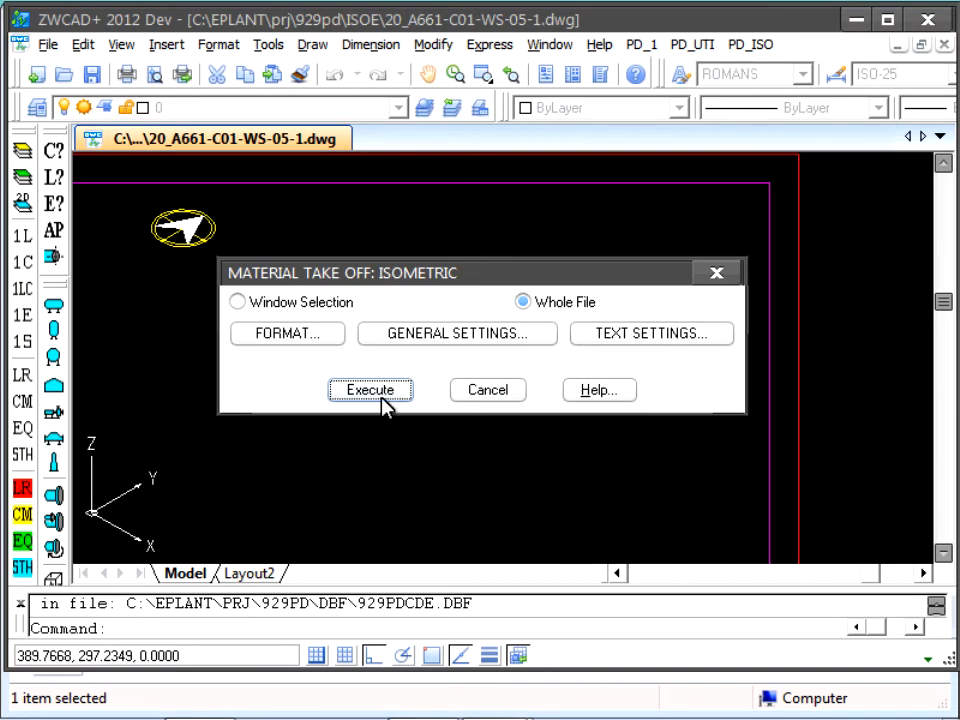
{"action": "left_click", "coordinate": [382, 400]}
{"action": "left_click", "coordinate": [398, 364]}
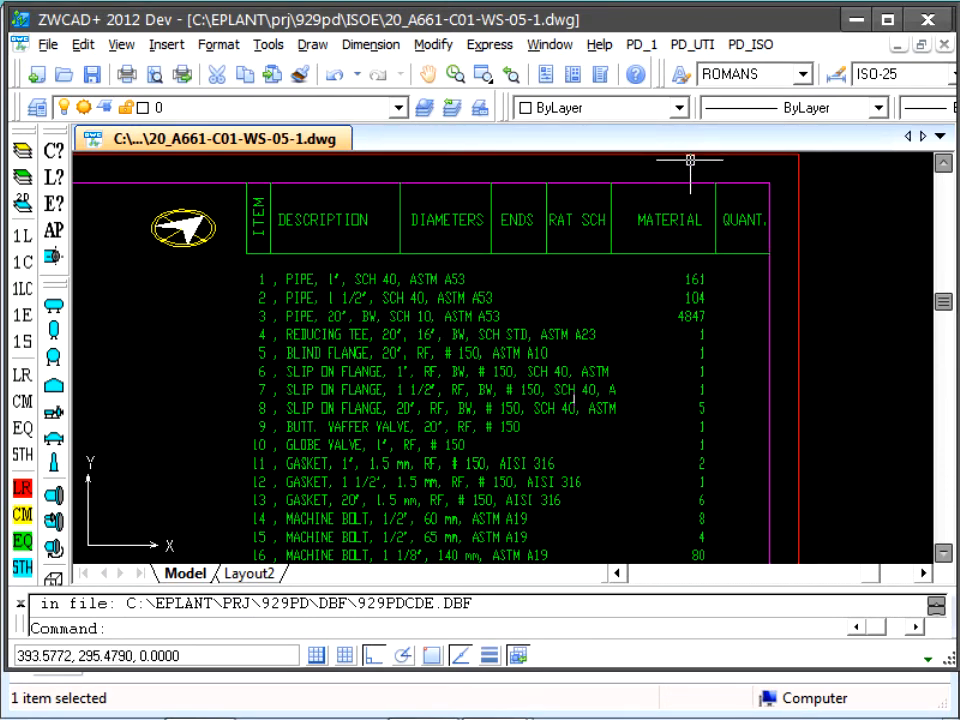
Step: Run the isometric MTO command again and delete the generated list elements from the MTO_ISO layer
{"action": "left_click", "coordinate": [752, 45]}
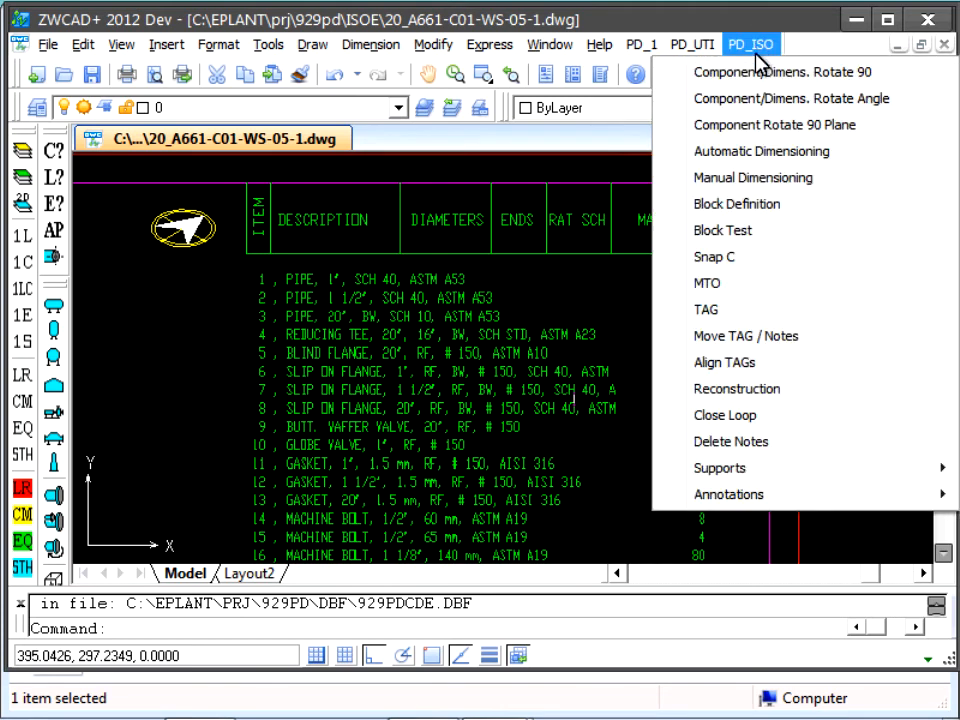
{"action": "left_click", "coordinate": [746, 238]}
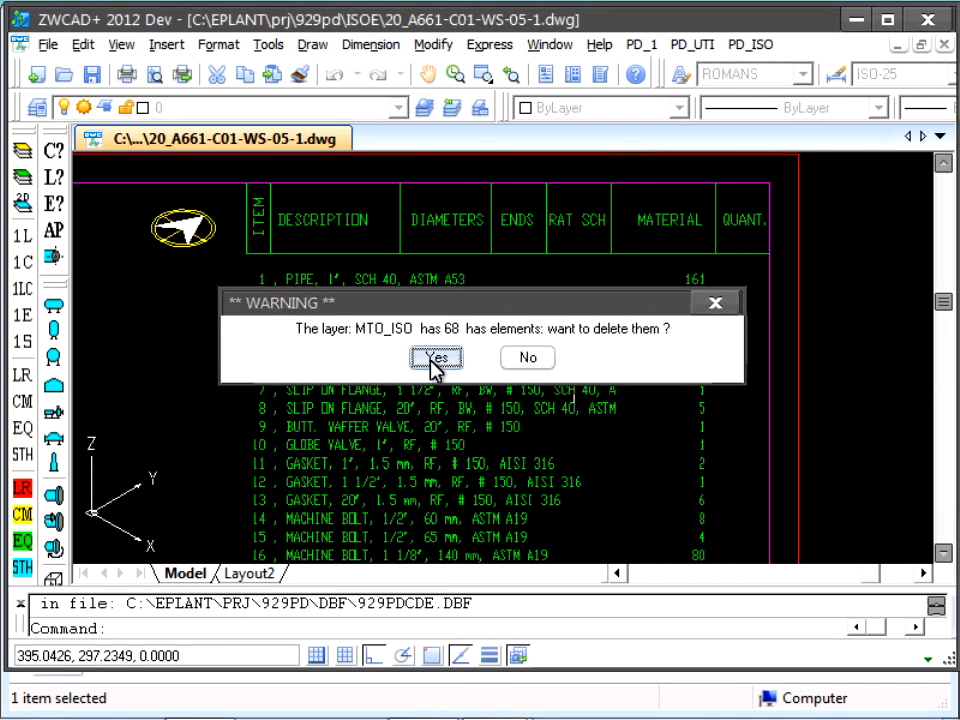
{"action": "left_click", "coordinate": [436, 358]}
Step: In the format definition, remove the separator from the Generic Description field and set the group's maximum width to 60
{"action": "left_click", "coordinate": [322, 338]}
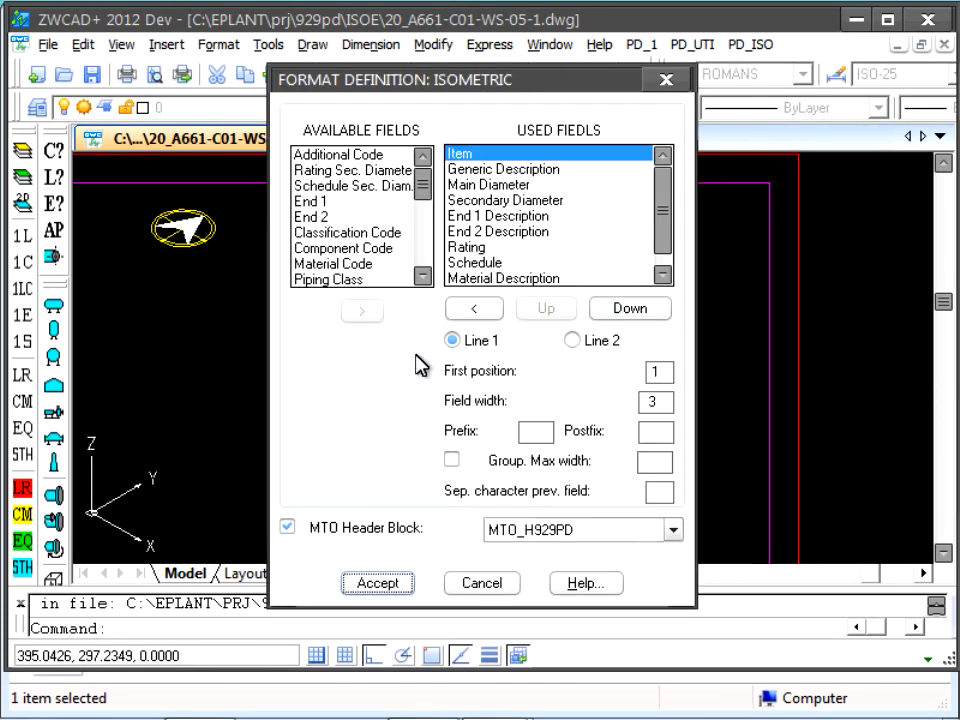
{"action": "left_click", "coordinate": [522, 170]}
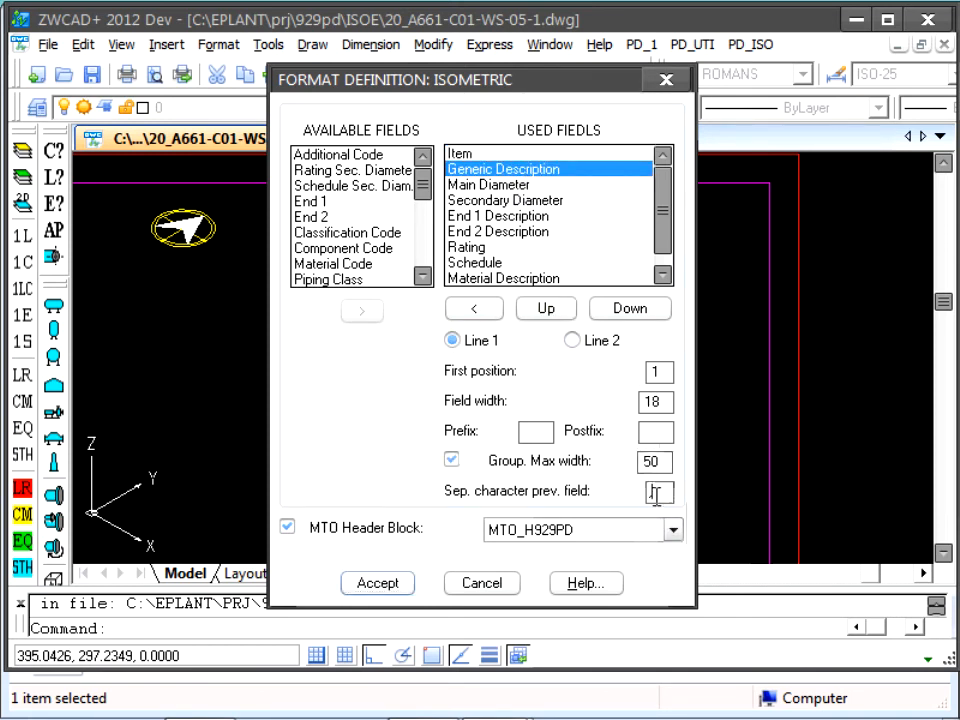
{"action": "left_click_drag", "start_coordinate": [657, 495], "coordinate": [635, 467]}
{"action": "key", "text": "Delete"}
{"action": "type", "text": "6"}
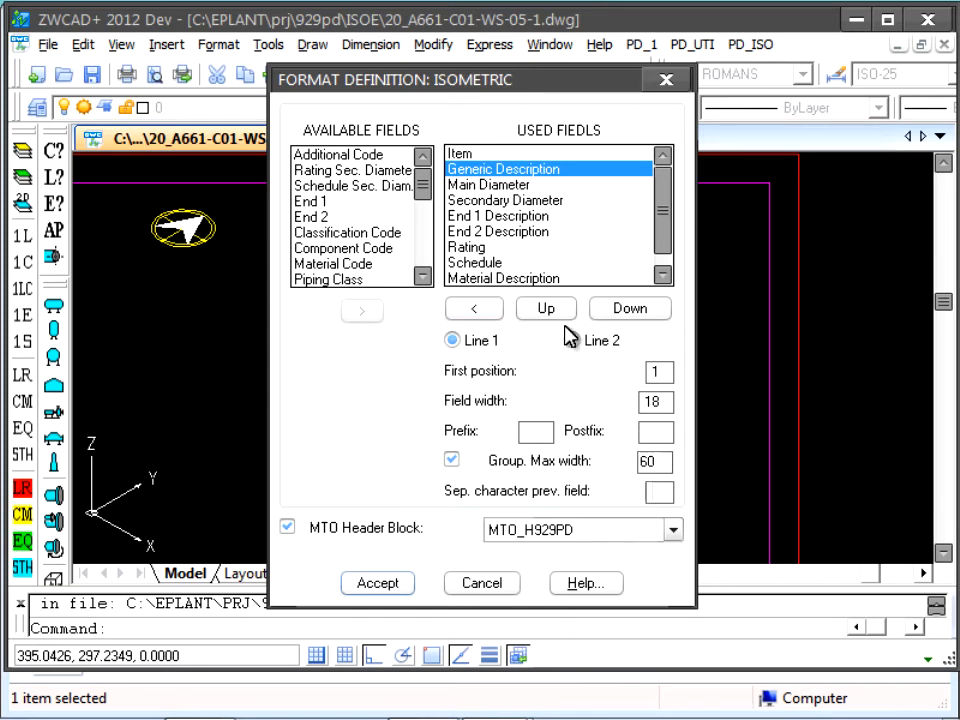
{"action": "left_click", "coordinate": [495, 186]}
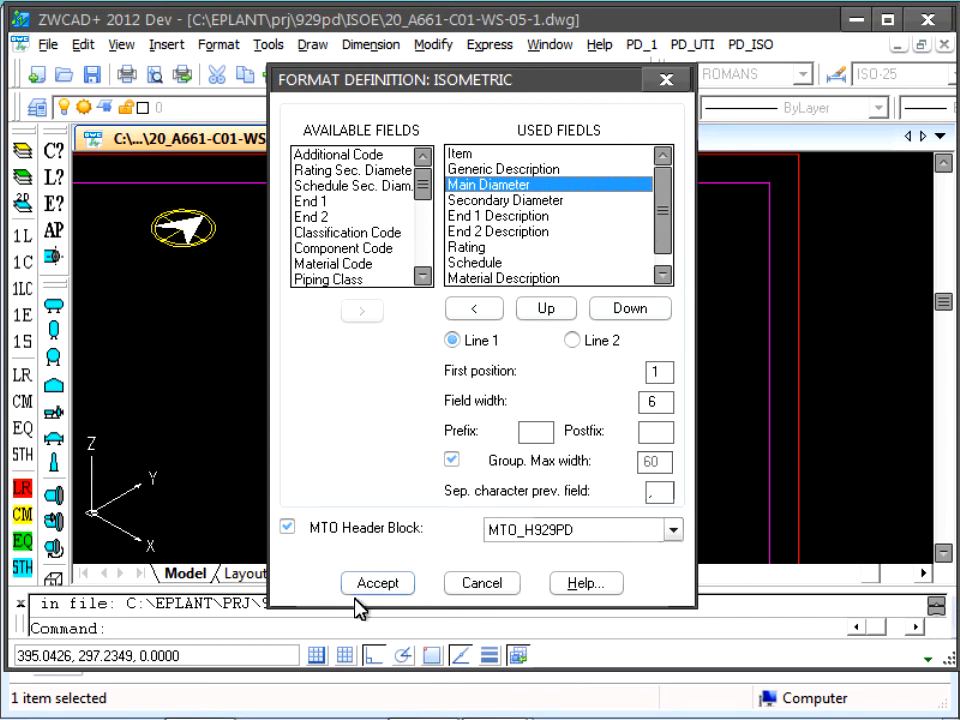
Step: Store the revised format in the Project Setup and regenerate the isometric material list with automatic tagging
{"action": "left_click", "coordinate": [389, 580]}
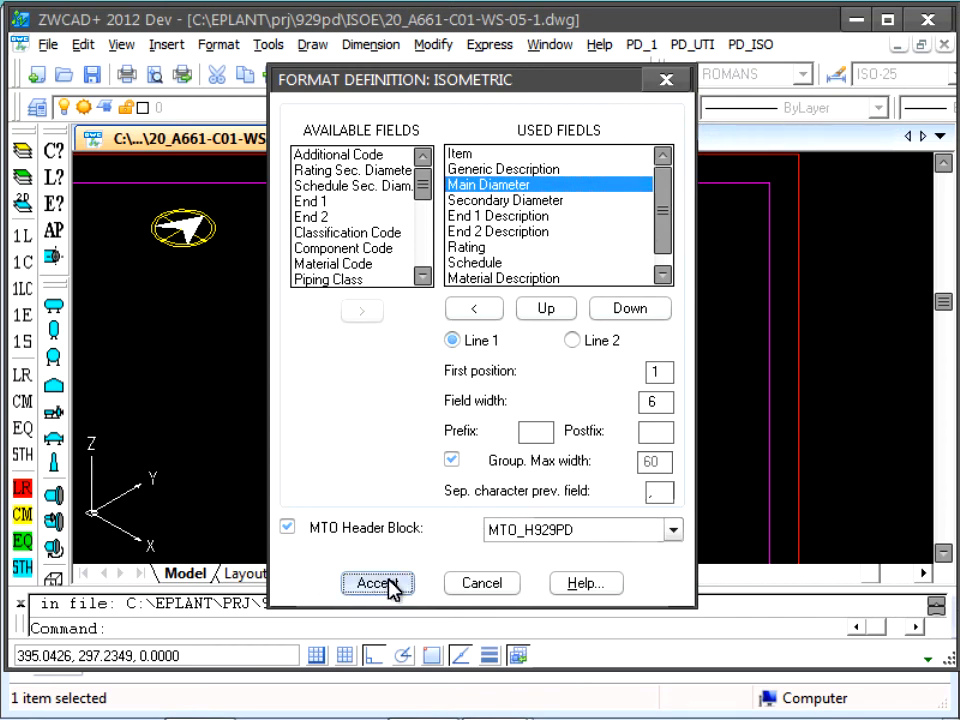
{"action": "left_click", "coordinate": [373, 358]}
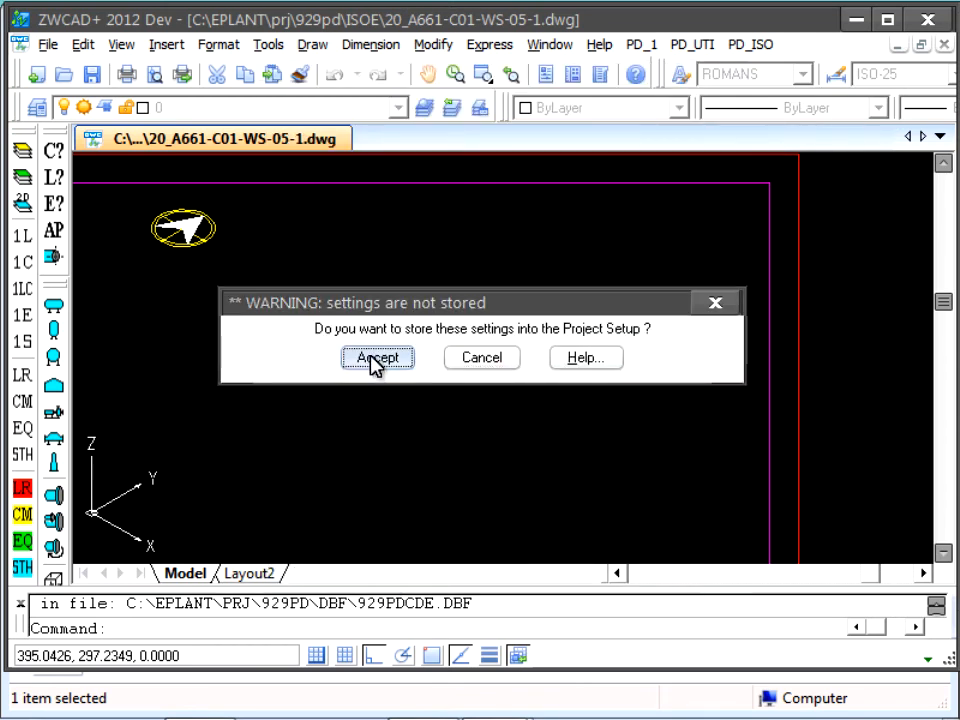
{"action": "left_click", "coordinate": [375, 390]}
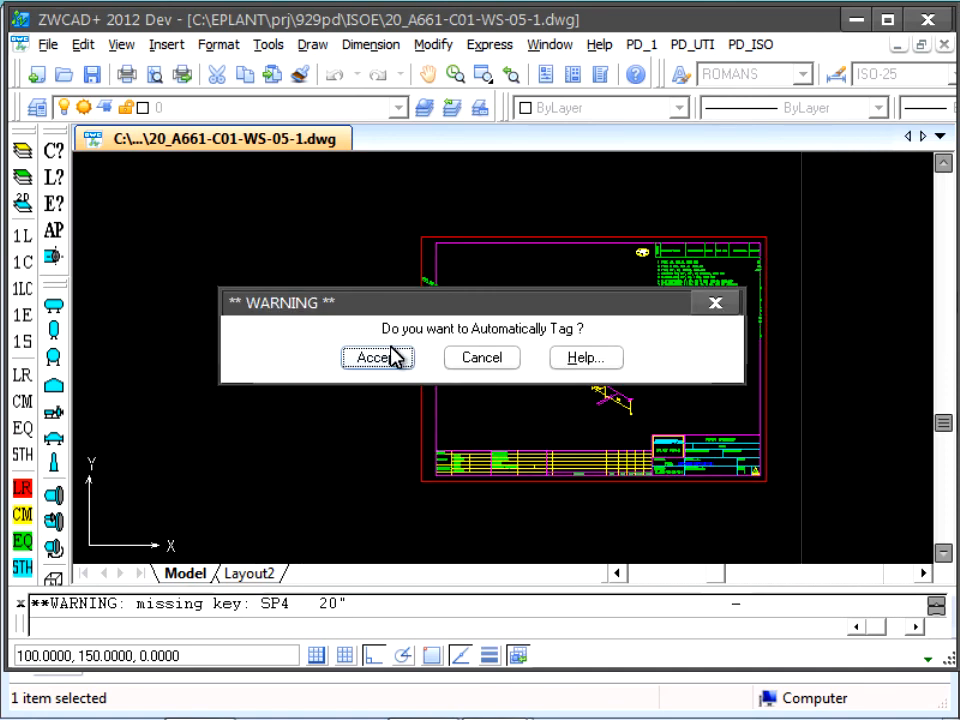
{"action": "left_click", "coordinate": [394, 360]}
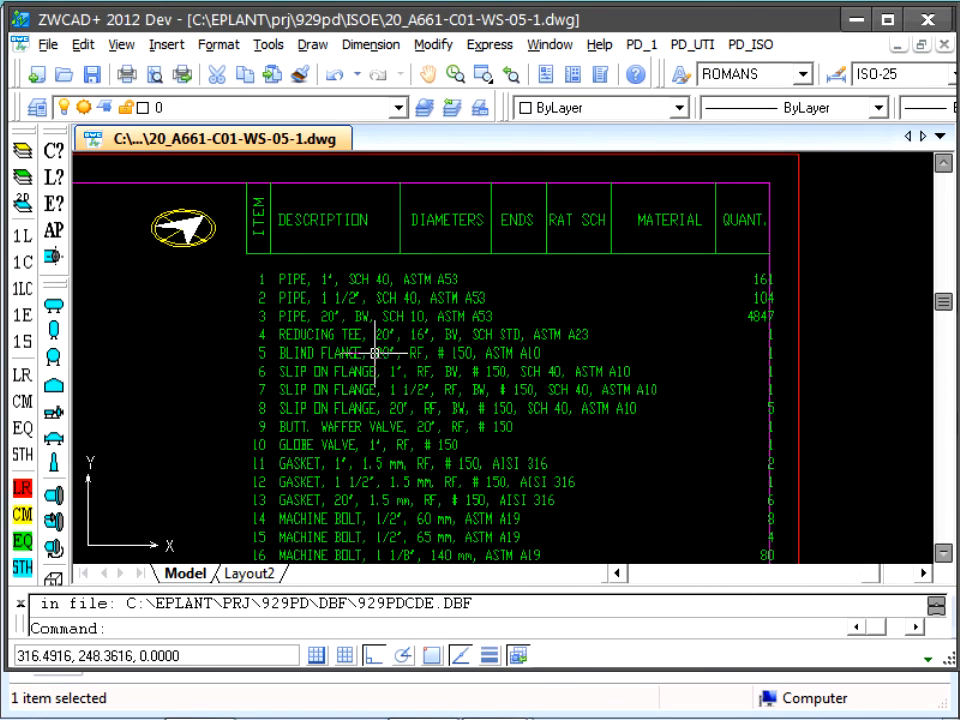